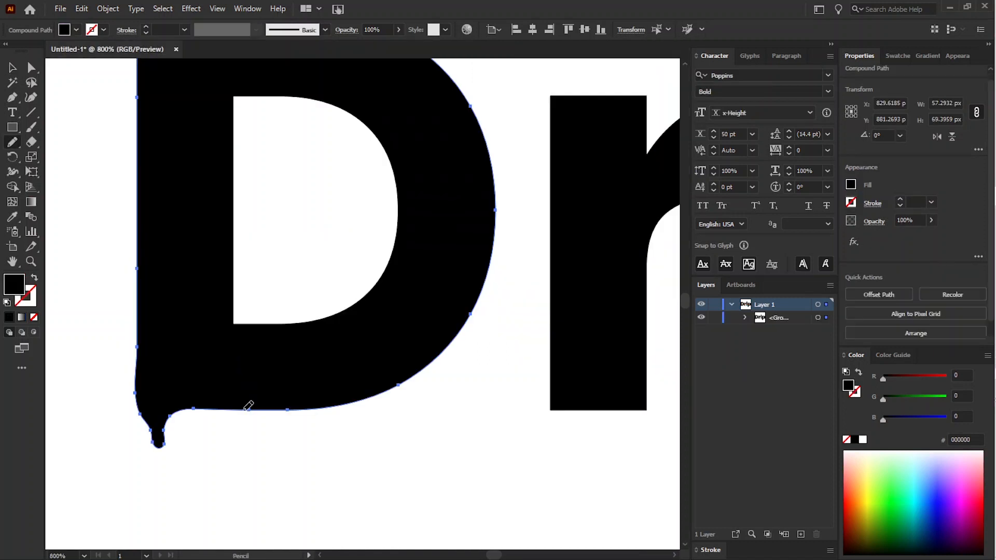
Draw two more paint drips with the Pencil tool along the lower edge of the letter D.
{"action": "mouse_move", "coordinate": [246, 409]}
{"action": "left_mouse_down"}
{"action": "mouse_move", "coordinate": [263, 458]}
{"action": "mouse_move", "coordinate": [273, 413]}
{"action": "mouse_move", "coordinate": [291, 429]}
{"action": "mouse_move", "coordinate": [318, 407]}
{"action": "mouse_move", "coordinate": [262, 433]}
{"action": "mouse_move", "coordinate": [256, 454]}
{"action": "left_mouse_up"}
{"action": "left_click_drag", "start_coordinate": [265, 443], "coordinate": [270, 466]}
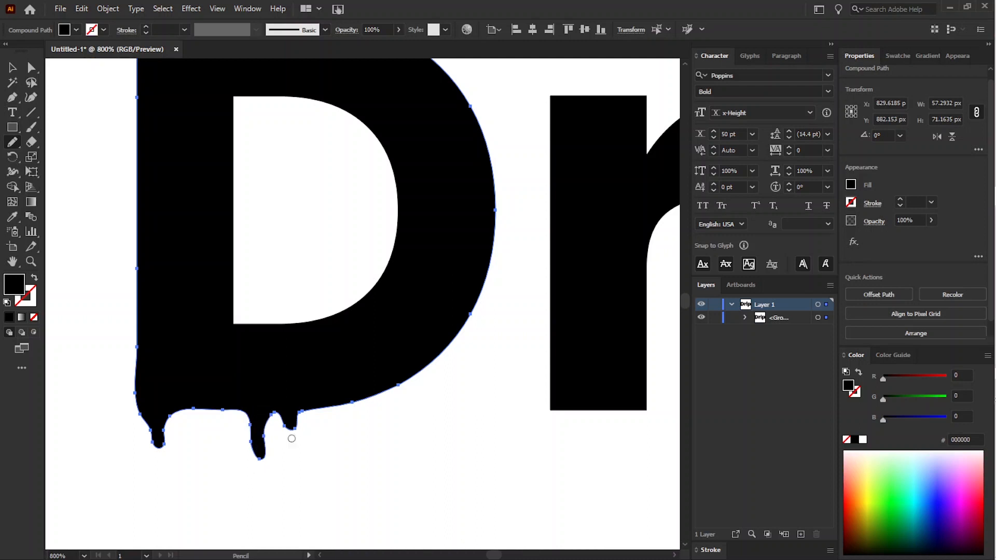
{"action": "scroll", "coordinate": [311, 364], "scroll_direction": "up", "scroll_amount": 3}
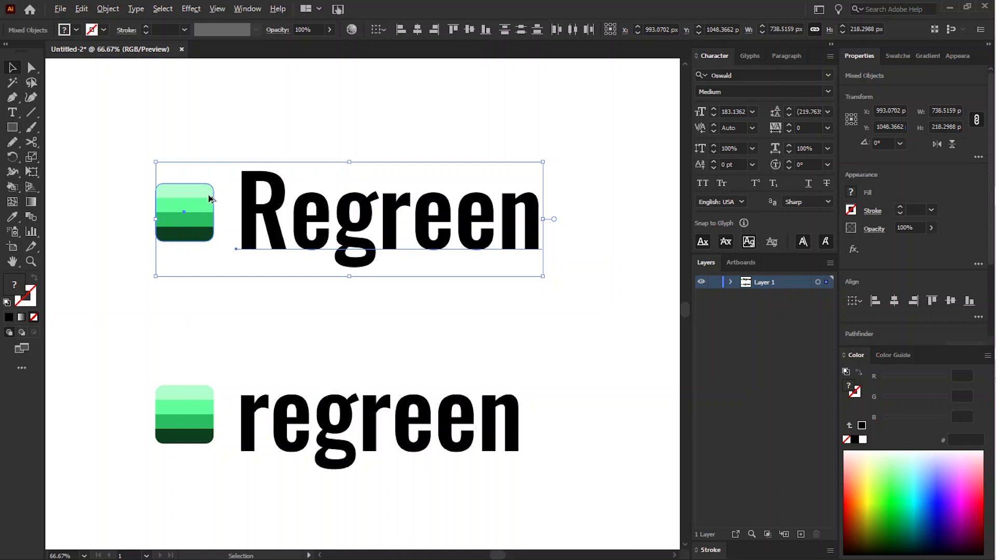
Show the font height options among the character settings, check the available height references, and clear the selection.
{"action": "scroll", "coordinate": [239, 136], "scroll_direction": "up", "scroll_amount": 1}
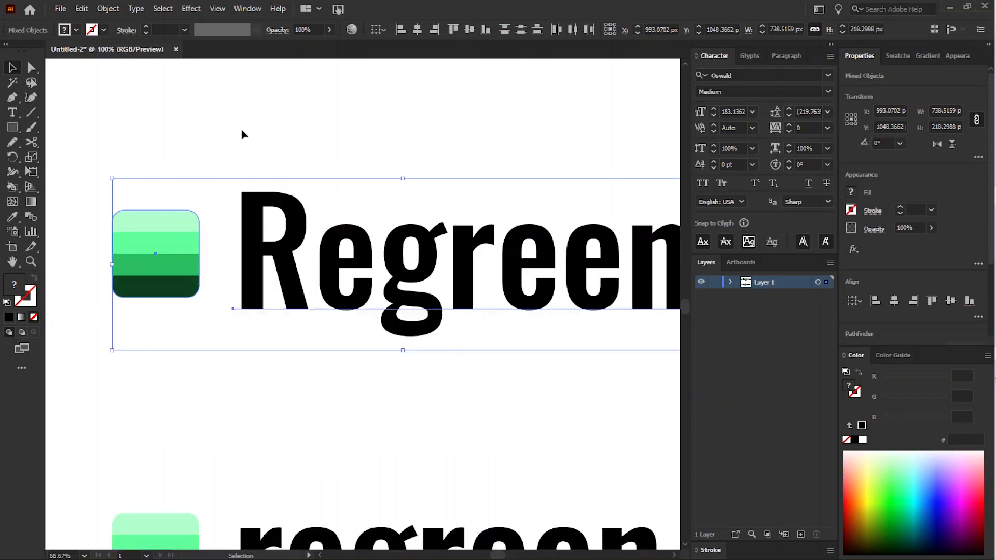
{"action": "scroll", "coordinate": [261, 136], "scroll_direction": "right", "scroll_amount": 1}
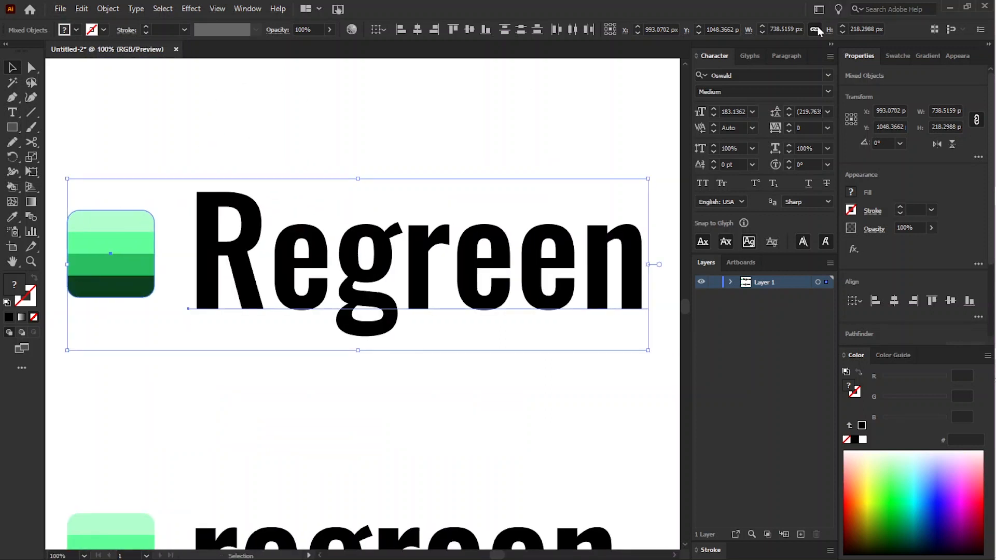
{"action": "left_click", "coordinate": [830, 57]}
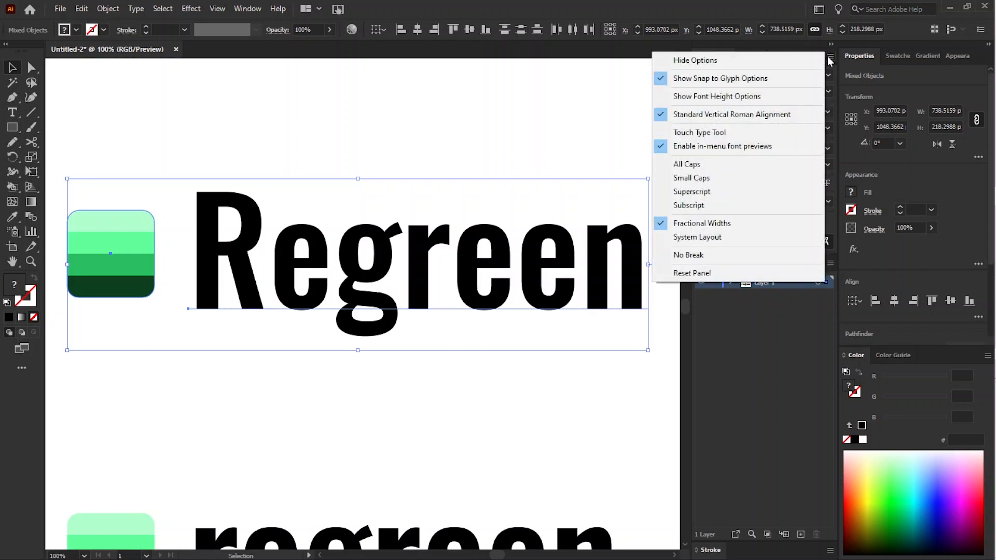
{"action": "left_click", "coordinate": [765, 98]}
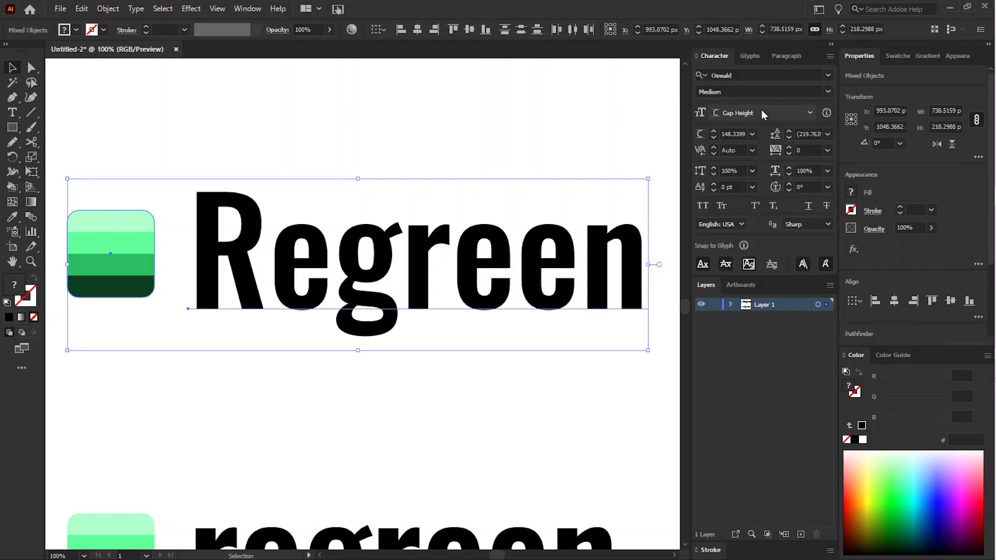
{"action": "left_click", "coordinate": [766, 112]}
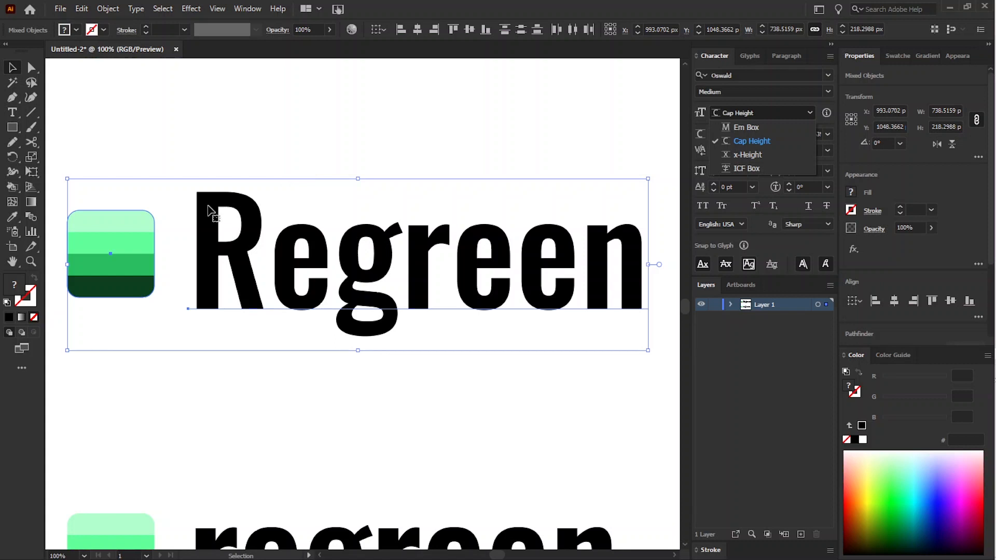
{"action": "left_click", "coordinate": [538, 160]}
{"action": "left_click", "coordinate": [414, 128]}
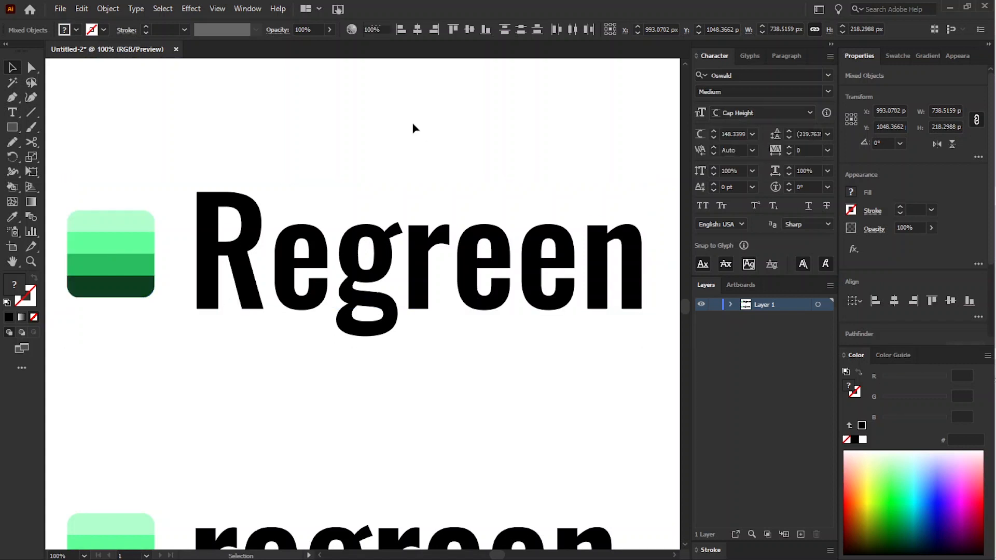
Copy the green icon's 110.675 px height and apply it as the Cap Height font size of the word Regreen.
{"action": "left_click", "coordinate": [126, 257]}
{"action": "left_click", "coordinate": [948, 127]}
{"action": "key", "text": "ctrl+c"}
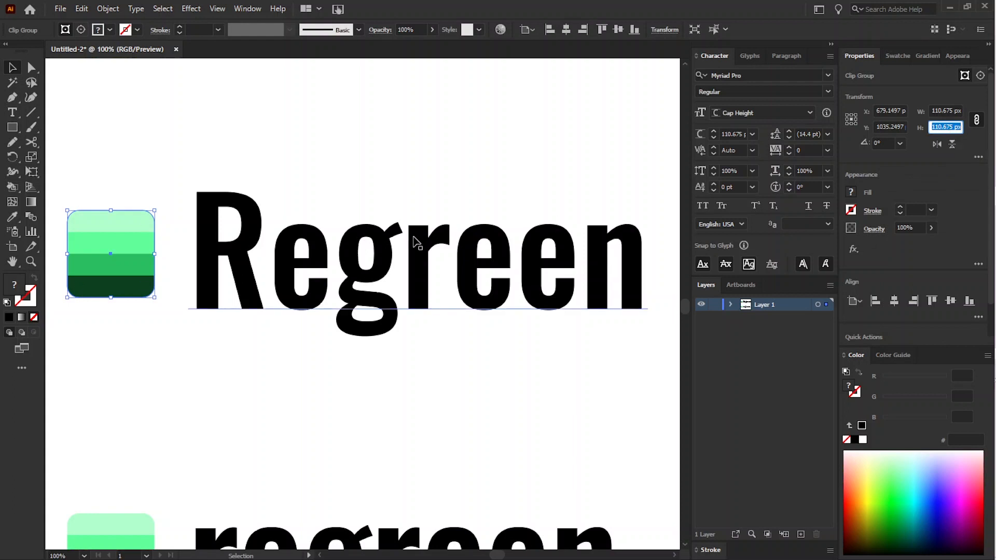
{"action": "left_click", "coordinate": [414, 237]}
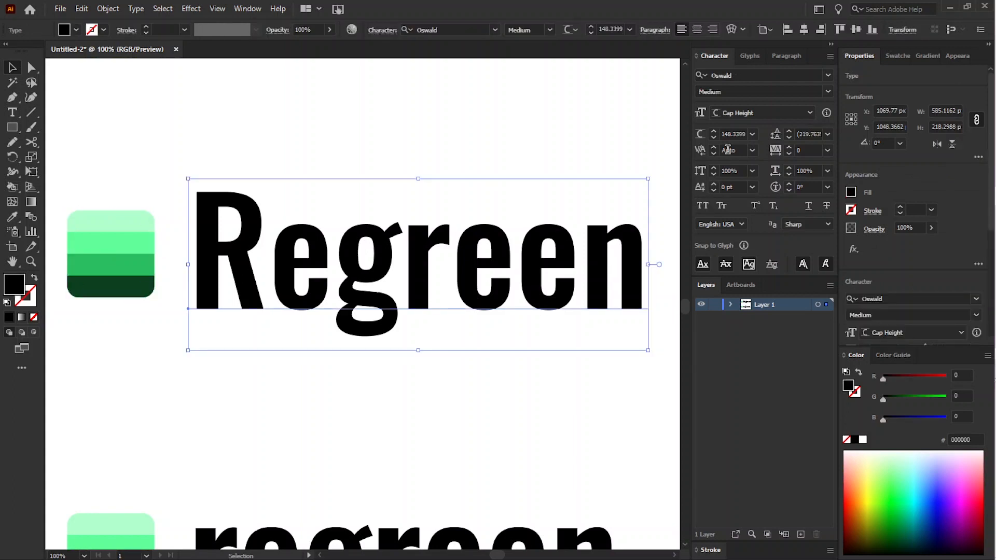
{"action": "left_click", "coordinate": [728, 131]}
{"action": "key", "text": "ctrl+a"}
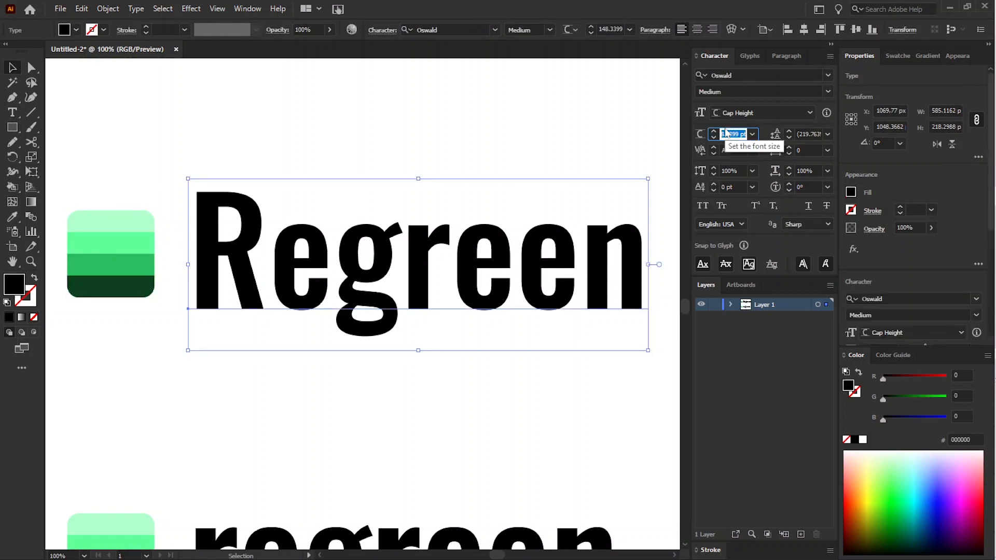
{"action": "key", "text": "ctrl+v"}
{"action": "key", "text": "Return"}
Move the resized word Regreen close beside its green icon, with its baseline aligned to the icon's lower edge.
{"action": "left_click_drag", "start_coordinate": [300, 272], "coordinate": [293, 262]}
{"action": "scroll", "coordinate": [295, 295], "scroll_direction": "left", "scroll_amount": 6}
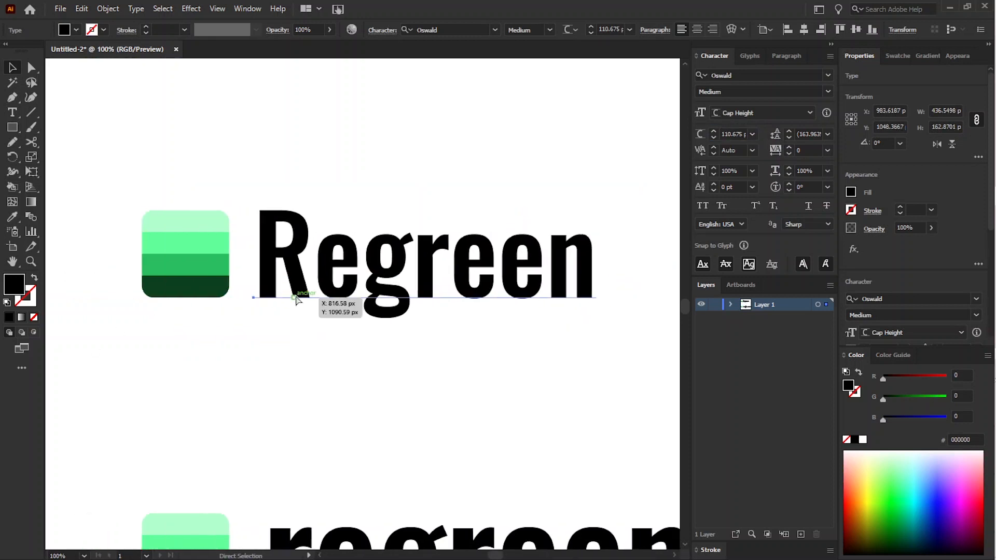
{"action": "scroll", "coordinate": [229, 228], "scroll_direction": "up", "scroll_amount": 1}
{"action": "mouse_move", "coordinate": [344, 239]}
{"action": "left_mouse_down"}
{"action": "mouse_move", "coordinate": [164, 235]}
{"action": "mouse_move", "coordinate": [333, 251]}
{"action": "left_mouse_up"}
{"action": "left_click", "coordinate": [396, 140]}
{"action": "scroll", "coordinate": [396, 140], "scroll_direction": "down", "scroll_amount": 3}
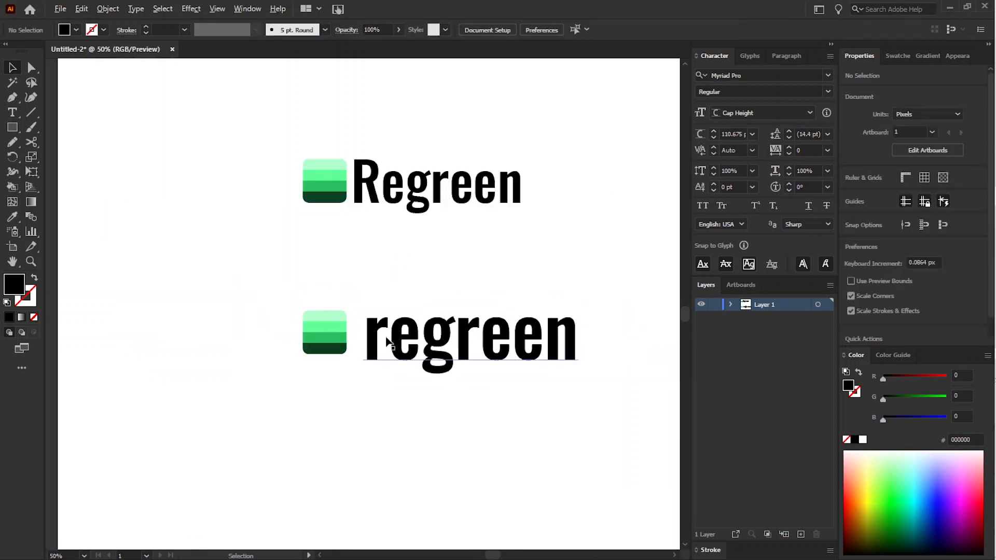
Move the lowercase word regreen close beside its green icon, with its baseline aligned to the icon's lower edge.
{"action": "scroll", "coordinate": [327, 347], "scroll_direction": "up", "scroll_amount": 3}
{"action": "mouse_move", "coordinate": [483, 330]}
{"action": "left_mouse_down"}
{"action": "mouse_move", "coordinate": [500, 338]}
{"action": "mouse_move", "coordinate": [473, 311]}
{"action": "mouse_move", "coordinate": [471, 334]}
{"action": "left_mouse_up"}
{"action": "mouse_move", "coordinate": [442, 266]}
{"action": "left_mouse_down"}
{"action": "mouse_move", "coordinate": [406, 267]}
{"action": "mouse_move", "coordinate": [433, 263]}
{"action": "left_mouse_up"}
{"action": "left_click", "coordinate": [340, 295]}
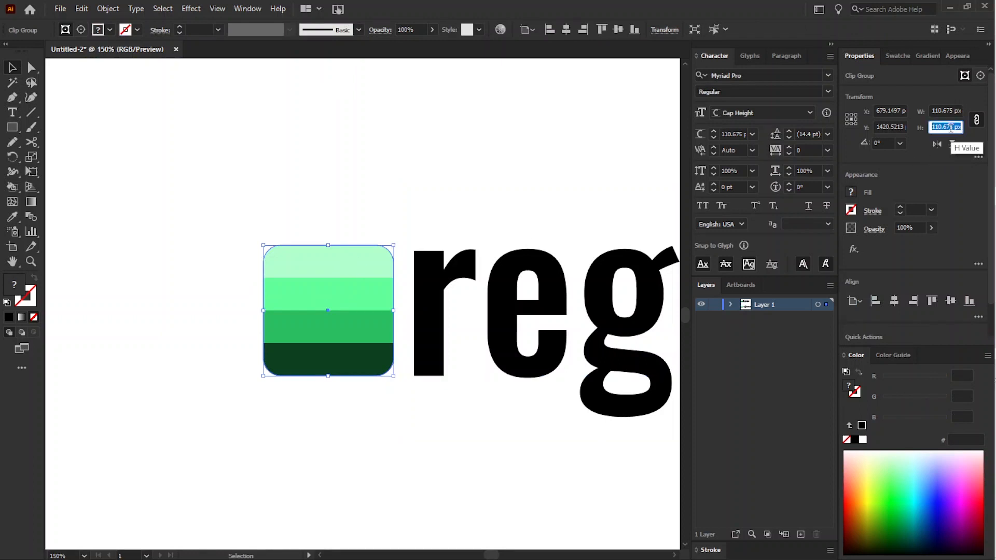
{"action": "left_click", "coordinate": [792, 113]}
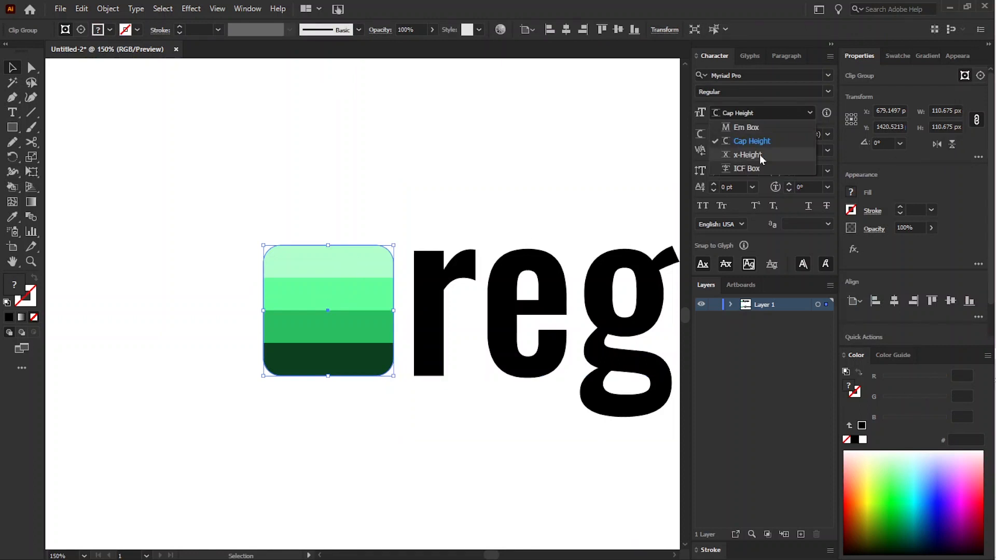
{"action": "left_click", "coordinate": [731, 153]}
{"action": "left_click", "coordinate": [732, 135]}
{"action": "key", "text": "ctrl+a"}
{"action": "key", "text": "ctrl+v"}
{"action": "key", "text": "Return"}
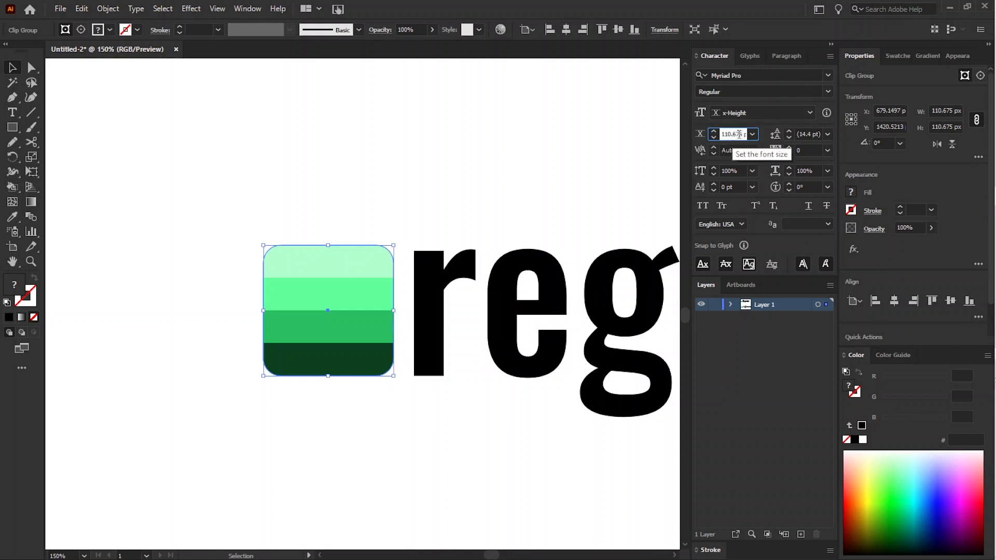
Switch the lowercase word regreen to the x-Height font reference and set its size to the icon's copied height, 110.675.
{"action": "left_click", "coordinate": [543, 250]}
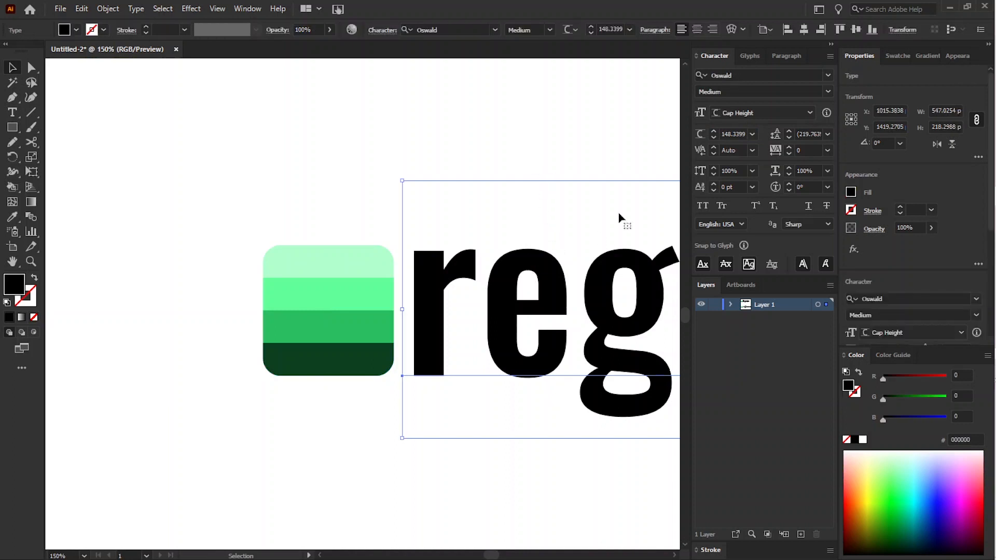
{"action": "left_click", "coordinate": [735, 111]}
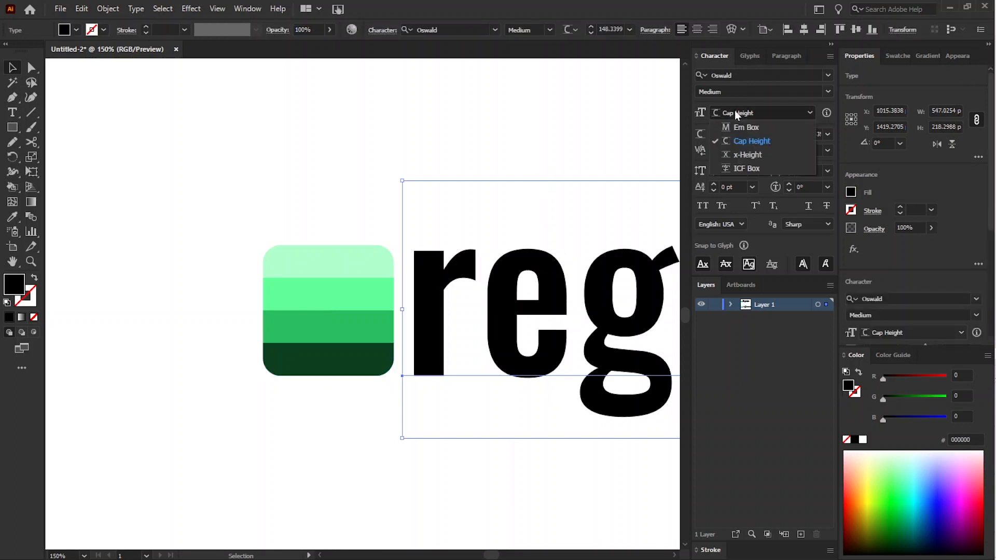
{"action": "left_click", "coordinate": [727, 155]}
{"action": "key", "text": "ctrl+a"}
{"action": "key", "text": "ctrl+v"}
{"action": "key", "text": "Return"}
{"action": "mouse_move", "coordinate": [489, 267]}
{"action": "left_mouse_down"}
{"action": "mouse_move", "coordinate": [369, 262]}
{"action": "mouse_move", "coordinate": [516, 266]}
{"action": "left_mouse_up"}
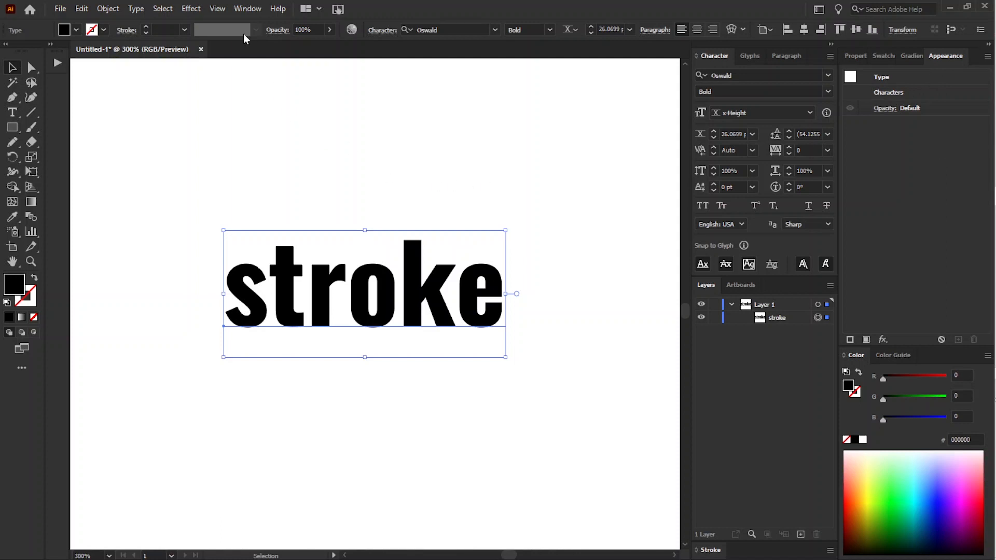
Add a new 2 pt pure black stroke to the word stroke as an appearance attribute.
{"action": "left_click", "coordinate": [247, 10]}
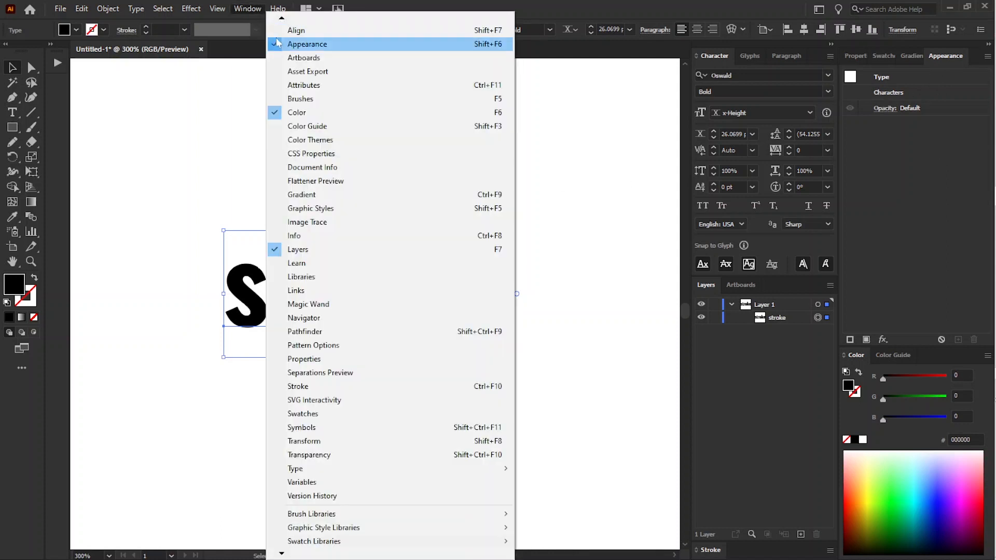
{"action": "key", "text": "Escape"}
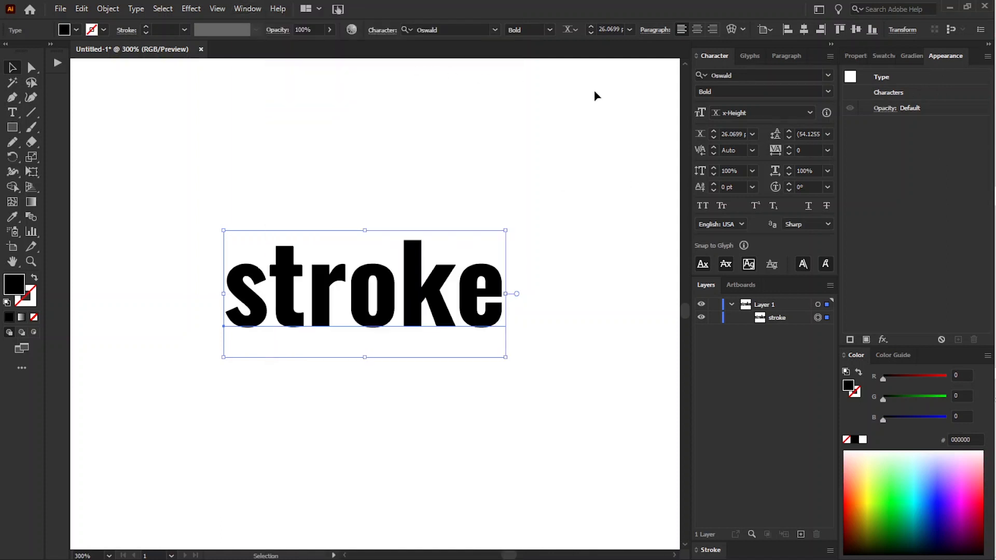
{"action": "left_click", "coordinate": [985, 61]}
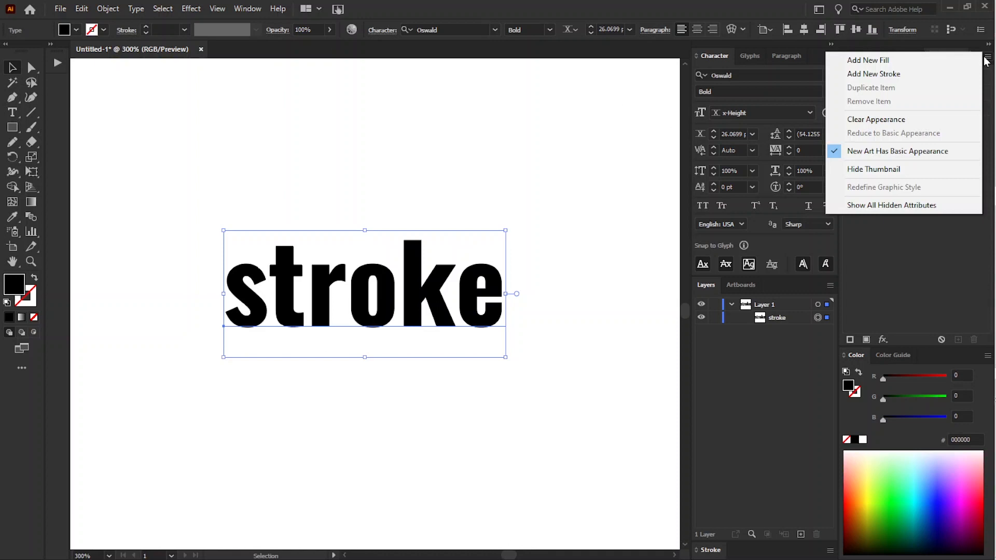
{"action": "left_click", "coordinate": [866, 75]}
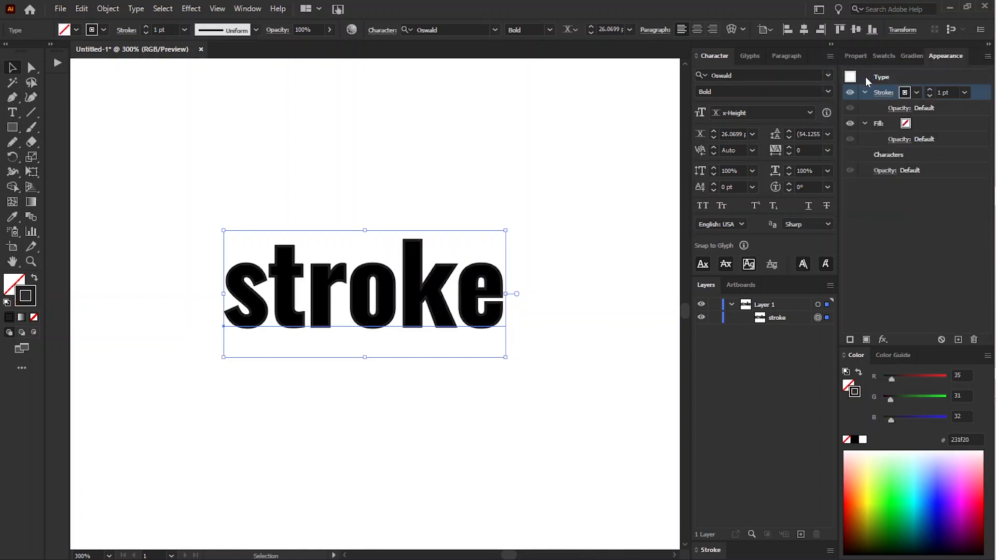
{"action": "left_click", "coordinate": [856, 440]}
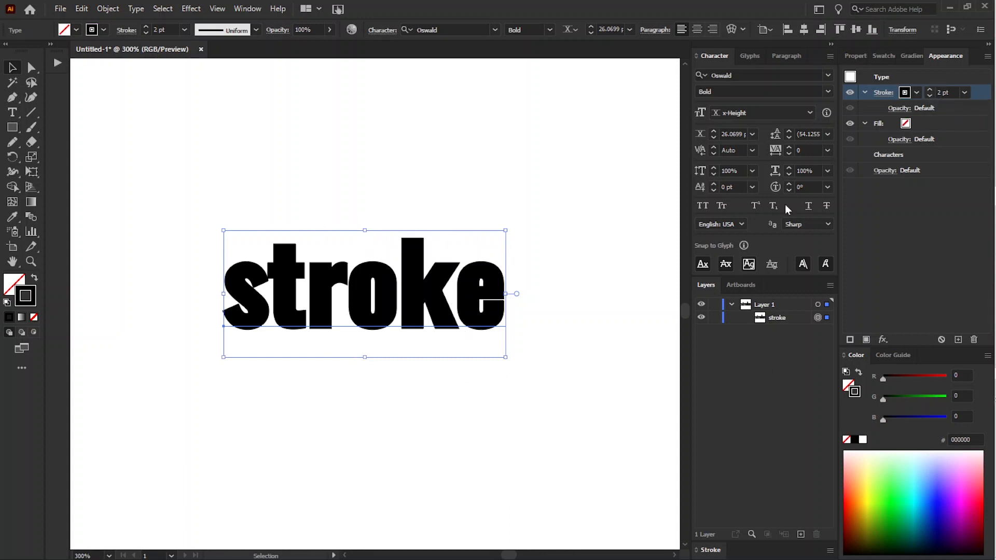
Apply an Offset Path effect of 7 px with Miter joins and a miter limit of 4 to the text's stroke.
{"action": "left_click", "coordinate": [882, 340]}
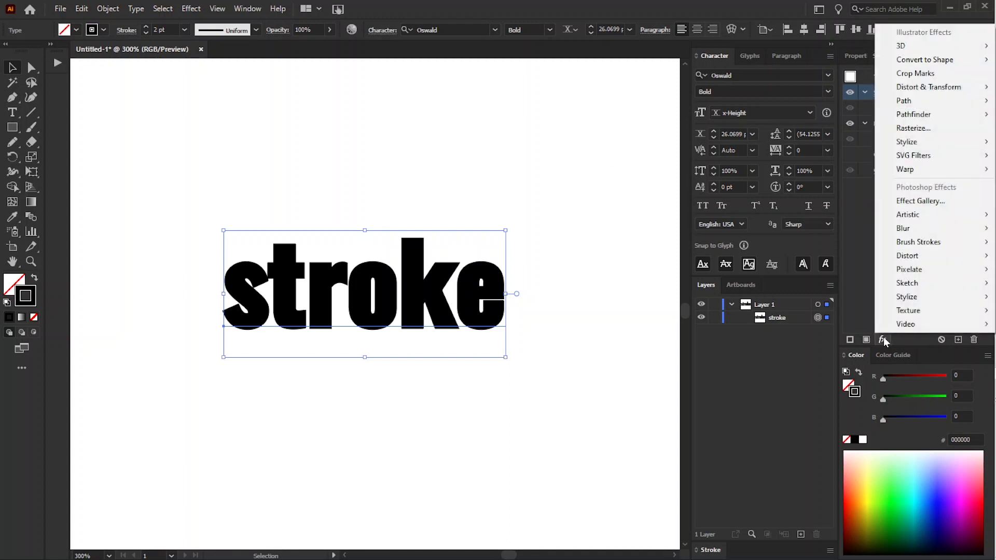
{"action": "mouse_move", "coordinate": [916, 104]}
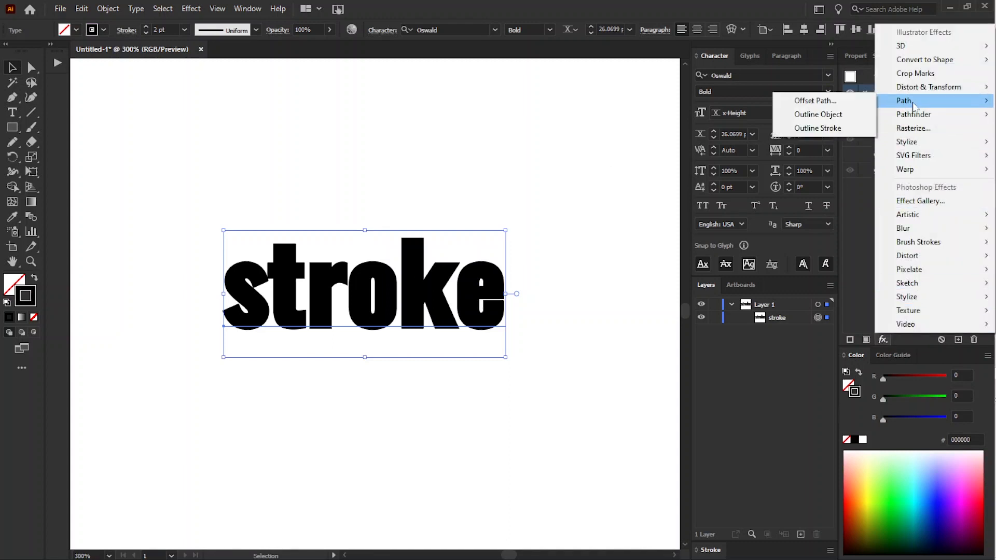
{"action": "left_click", "coordinate": [862, 108]}
{"action": "key", "text": "Down"}
{"action": "key", "text": "Down"}
{"action": "key", "text": "Down"}
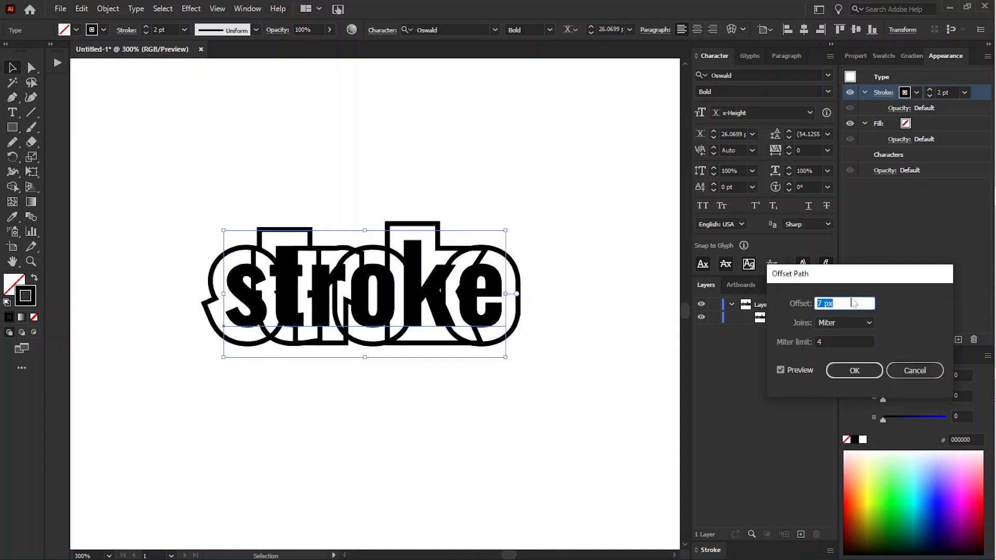
{"action": "left_click", "coordinate": [847, 371]}
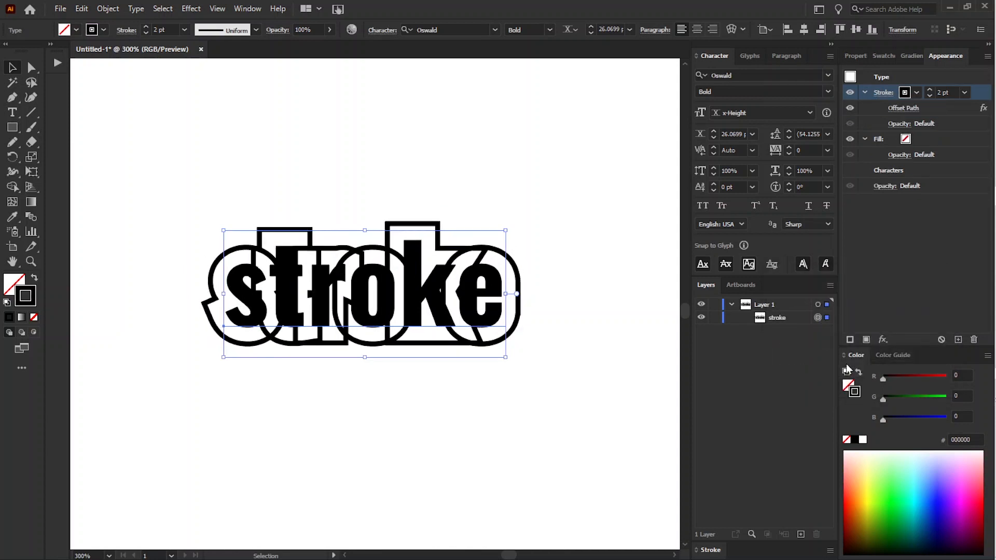
Apply the Pathfinder Add effect to the offset stroke to merge the overlapping letter outlines.
{"action": "left_click", "coordinate": [882, 340]}
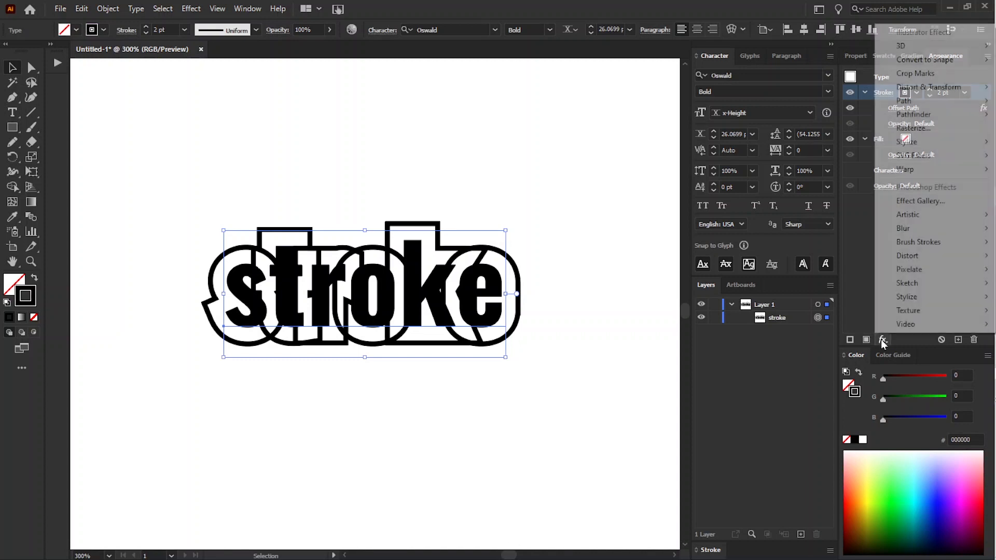
{"action": "mouse_move", "coordinate": [910, 121]}
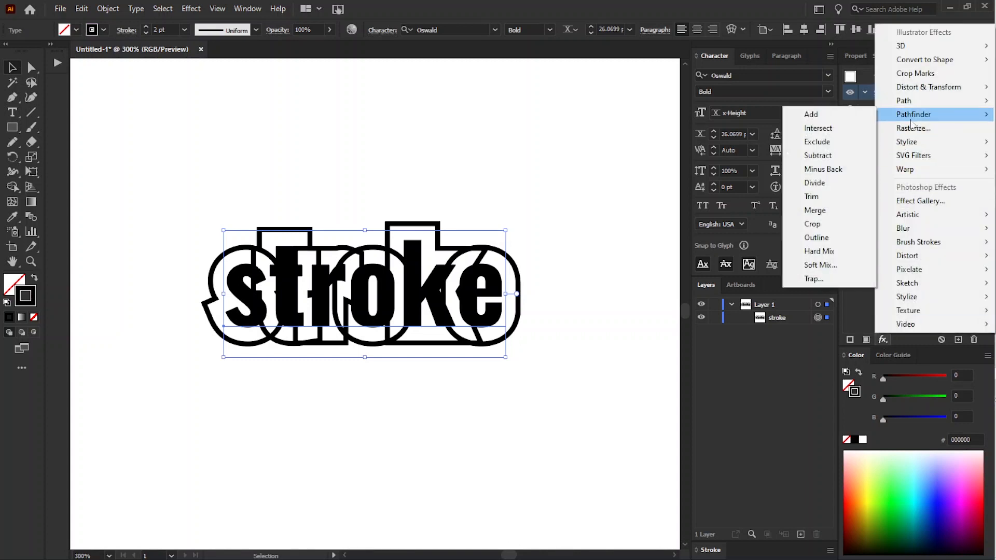
{"action": "left_click", "coordinate": [832, 120]}
Move the outlined text to a new position on the artboard and replace its wording with "letters".
{"action": "mouse_move", "coordinate": [516, 240]}
{"action": "left_mouse_down"}
{"action": "mouse_move", "coordinate": [503, 283]}
{"action": "mouse_move", "coordinate": [415, 273]}
{"action": "left_mouse_up"}
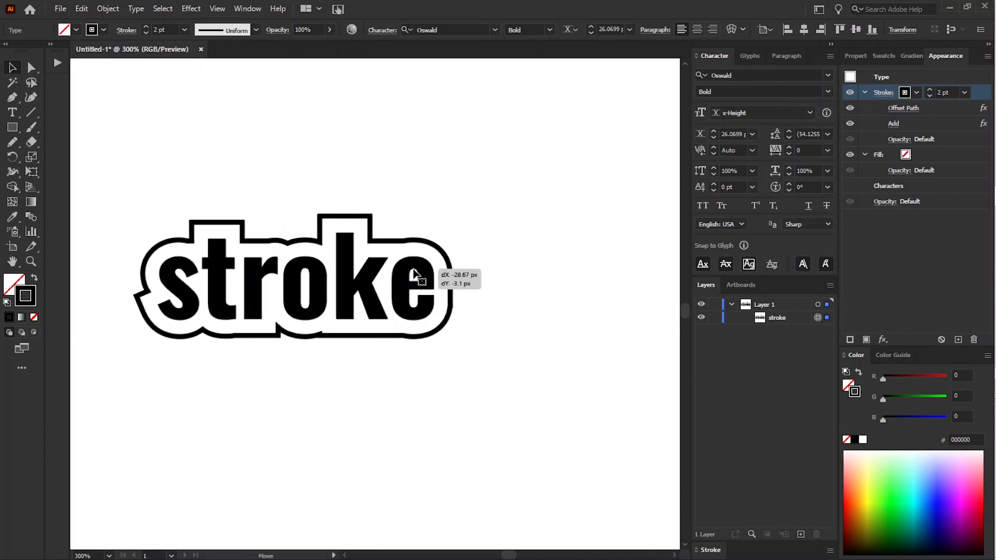
{"action": "double_click", "coordinate": [415, 273]}
{"action": "type", "text": "letters"}
{"action": "key", "text": "Escape"}
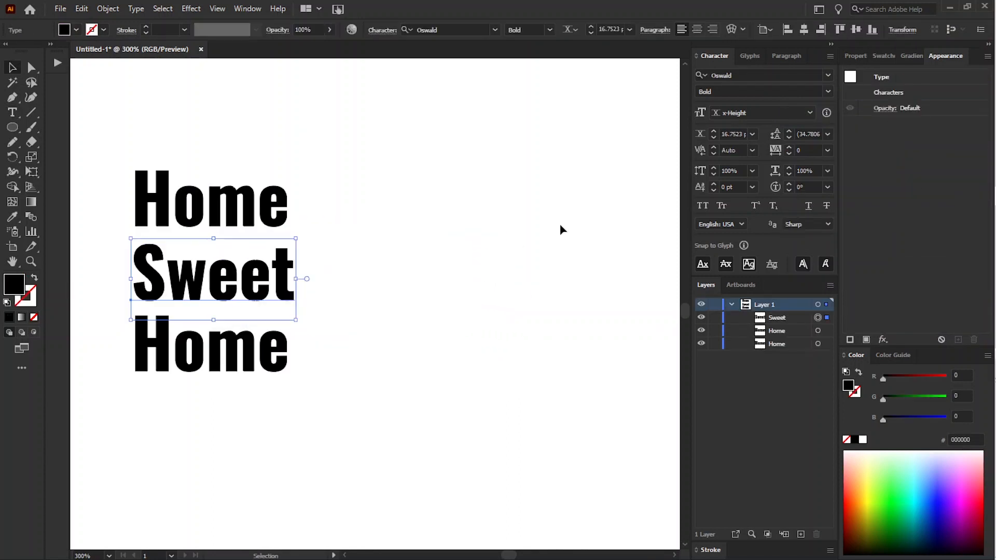
Draw a black circle about 100 px in diameter and place it beside the Home, Sweet, Home lines.
{"action": "left_click", "coordinate": [560, 224]}
{"action": "key", "text": "l"}
{"action": "left_click_drag", "start_coordinate": [388, 170], "coordinate": [623, 406]}
{"action": "key", "text": "v"}
{"action": "left_click_drag", "start_coordinate": [537, 311], "coordinate": [487, 306]}
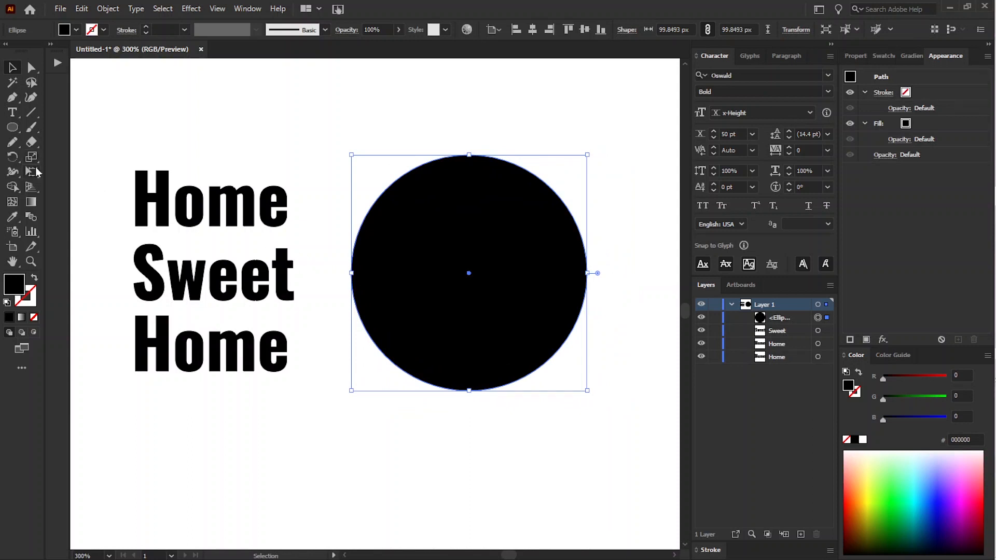
Activate the Knife tool and swap the circle's fill and stroke, giving it a black outline without fill.
{"action": "left_click", "coordinate": [34, 144]}
{"action": "left_click_drag", "start_coordinate": [33, 145], "coordinate": [67, 176]}
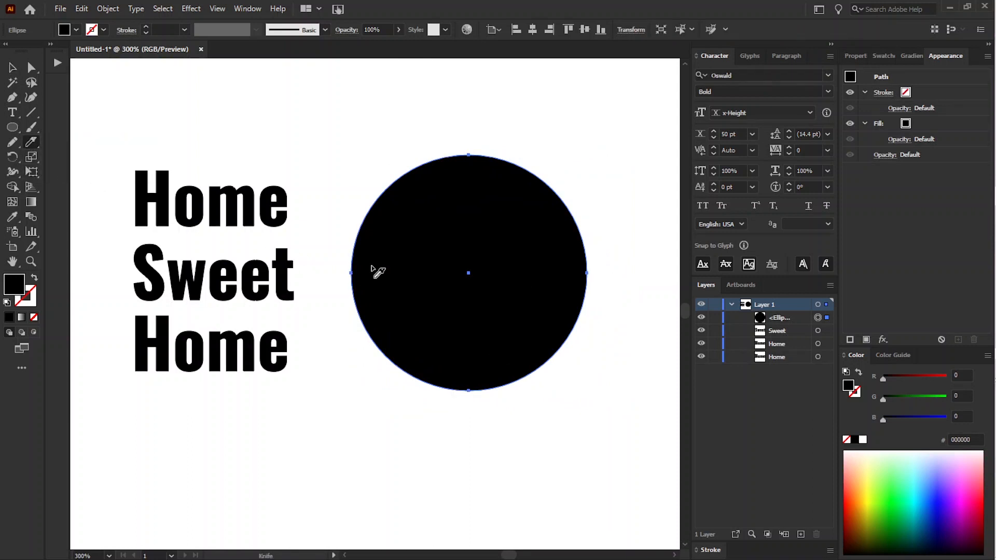
{"action": "left_click", "coordinate": [34, 279]}
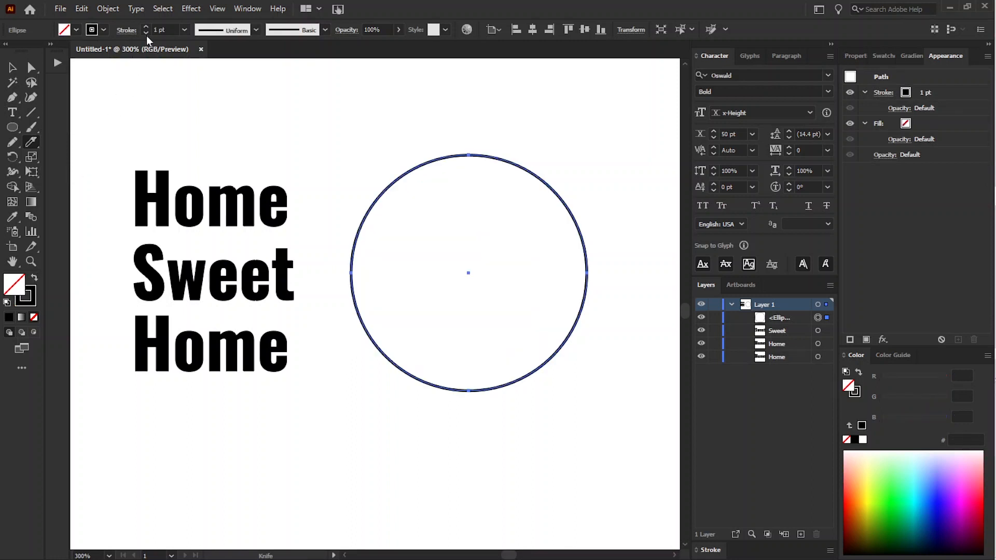
Set the circle's stroke to 0.75 pt and cut the circle into three pieces with two wavy Knife cuts.
{"action": "left_click", "coordinate": [183, 30]}
{"action": "left_click", "coordinate": [204, 70]}
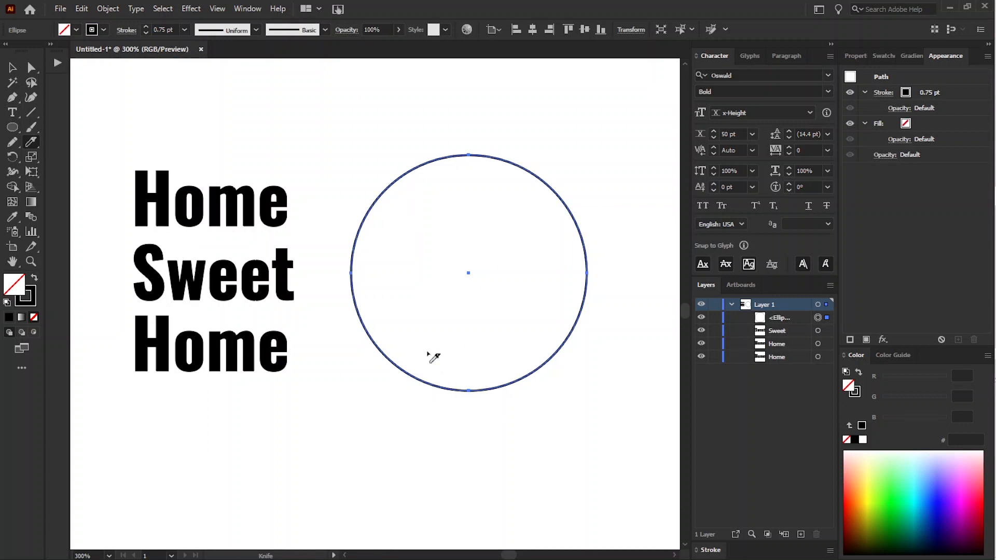
{"action": "mouse_move", "coordinate": [336, 206]}
{"action": "left_mouse_down"}
{"action": "mouse_move", "coordinate": [464, 241]}
{"action": "mouse_move", "coordinate": [600, 209]}
{"action": "left_mouse_up"}
{"action": "mouse_move", "coordinate": [358, 356]}
{"action": "left_mouse_down"}
{"action": "mouse_move", "coordinate": [460, 327]}
{"action": "mouse_move", "coordinate": [607, 305]}
{"action": "left_mouse_up"}
Try moving the cut circle pieces apart, and undo both moves.
{"action": "key", "text": "v"}
{"action": "left_click", "coordinate": [546, 184]}
{"action": "left_click_drag", "start_coordinate": [546, 184], "coordinate": [487, 105]}
{"action": "left_click_drag", "start_coordinate": [500, 231], "coordinate": [470, 174]}
{"action": "key", "text": "ctrl+z"}
{"action": "key", "text": "ctrl+z"}
Arrange the words around the cut circle: upper Home and Sweet beside it, the other Home over the lowest piece.
{"action": "left_click_drag", "start_coordinate": [280, 222], "coordinate": [529, 216]}
{"action": "left_click_drag", "start_coordinate": [219, 278], "coordinate": [479, 285]}
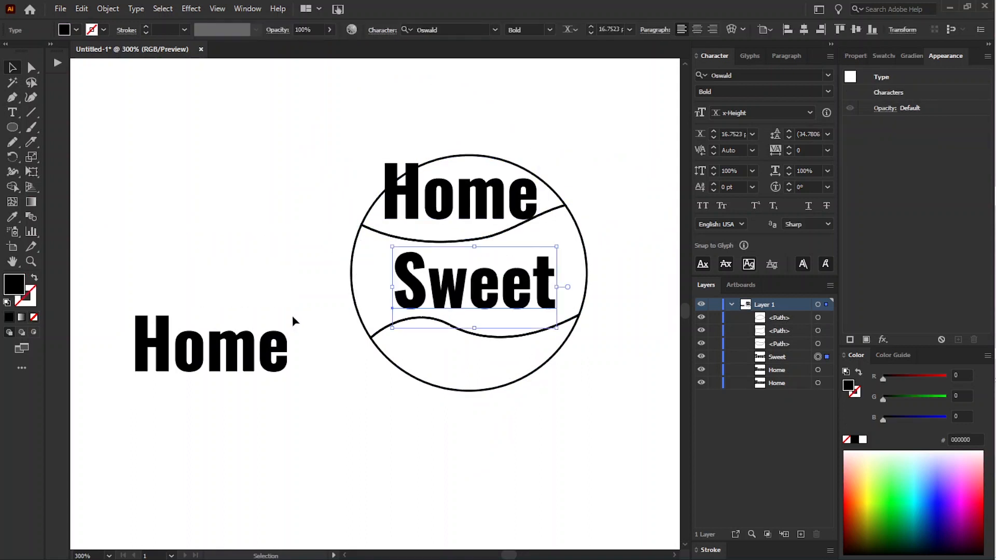
{"action": "left_click_drag", "start_coordinate": [247, 365], "coordinate": [493, 392]}
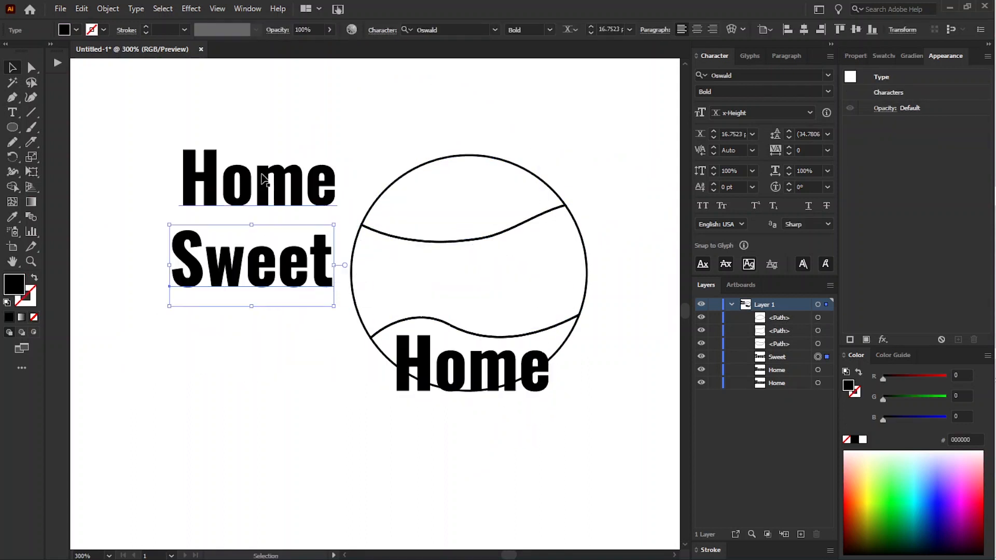
{"action": "left_click_drag", "start_coordinate": [260, 172], "coordinate": [275, 177]}
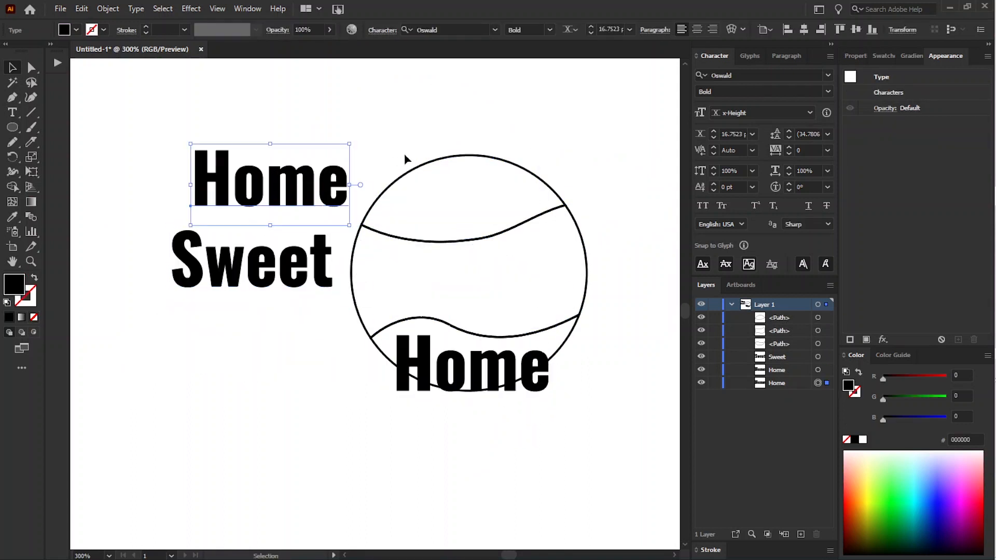
Try Envelope Distort with Top Object on the upper Home and the top circle piece, and undo it.
{"action": "left_click", "coordinate": [439, 161], "text": "shift"}
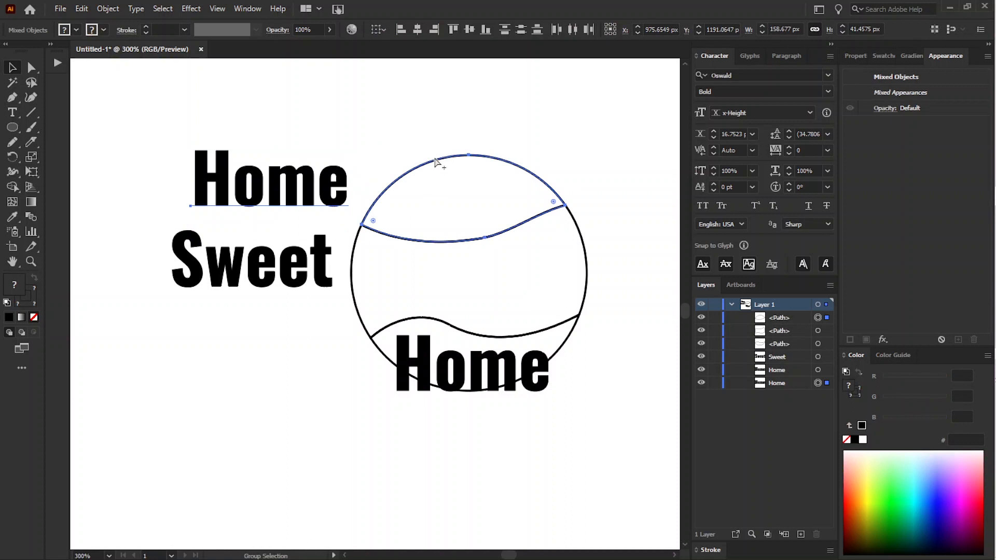
{"action": "key", "text": "ctrl+alt+c"}
{"action": "left_click", "coordinate": [341, 140]}
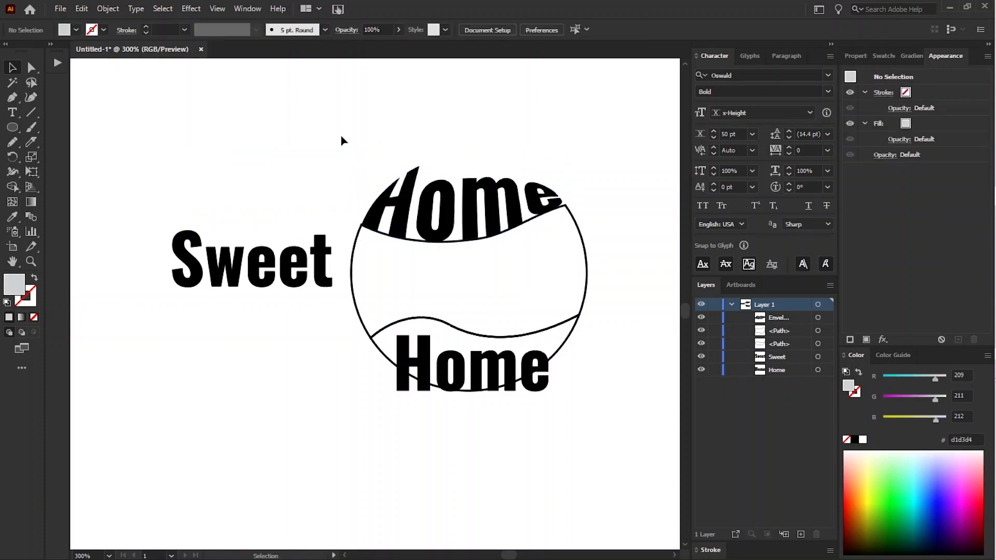
{"action": "key", "text": "ctrl+z"}
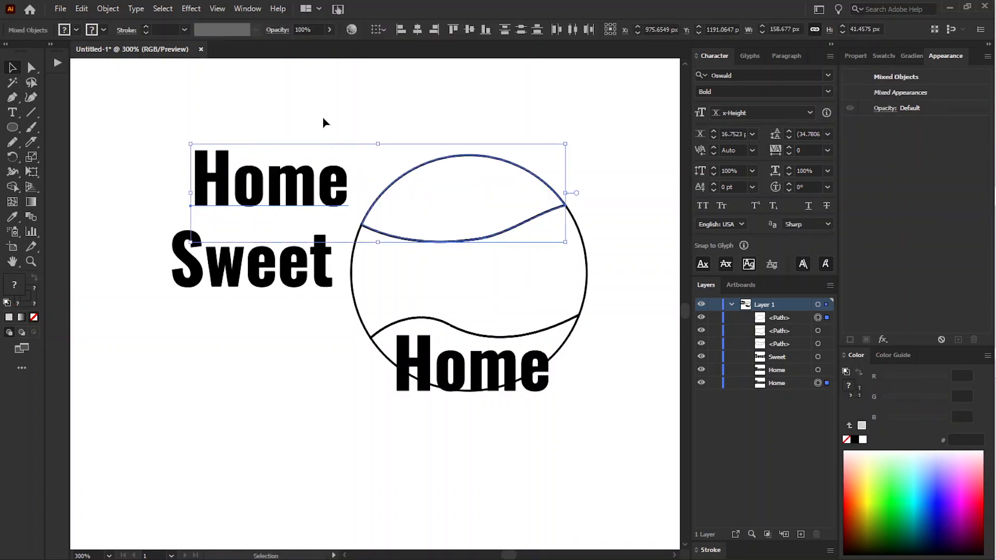
Move the lower Home text out of the circle to the empty area beside it, below Sweet.
{"action": "left_click", "coordinate": [324, 122]}
{"action": "left_click", "coordinate": [405, 238]}
{"action": "left_click_drag", "start_coordinate": [446, 387], "coordinate": [252, 394]}
Fit the upper Home text into the top circle piece using Envelope Distort, Make with Top Object.
{"action": "left_click", "coordinate": [271, 203]}
{"action": "left_click", "coordinate": [432, 164], "text": "shift"}
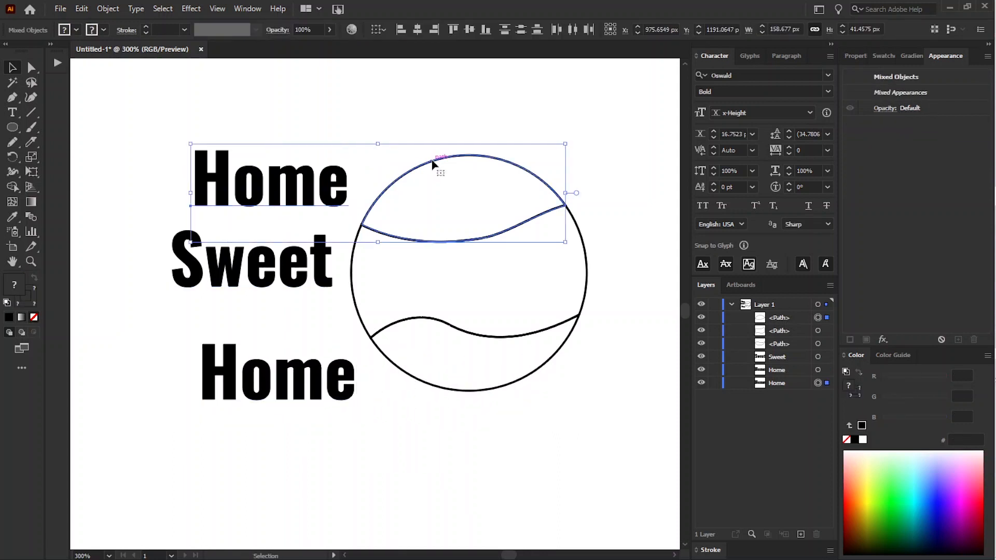
{"action": "left_click", "coordinate": [83, 10]}
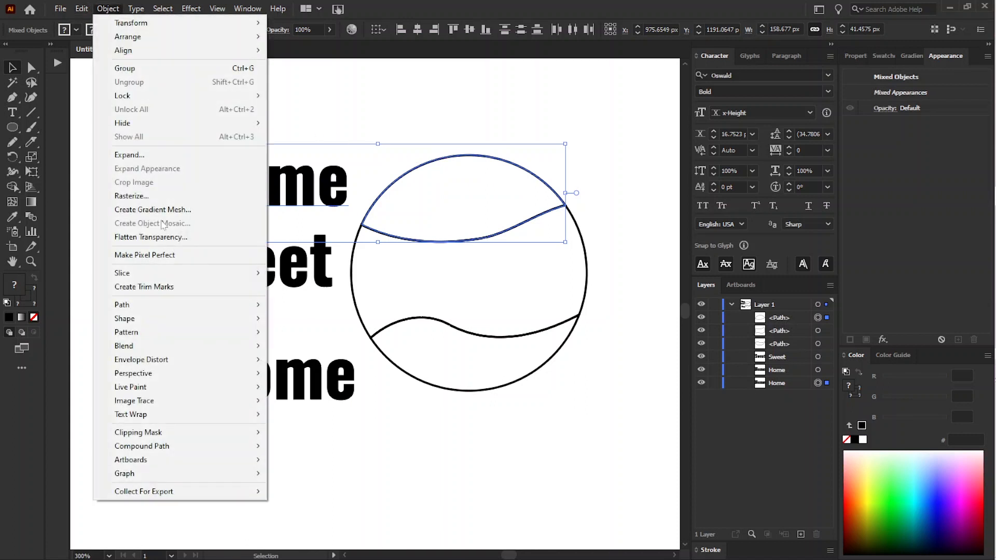
{"action": "mouse_move", "coordinate": [206, 362]}
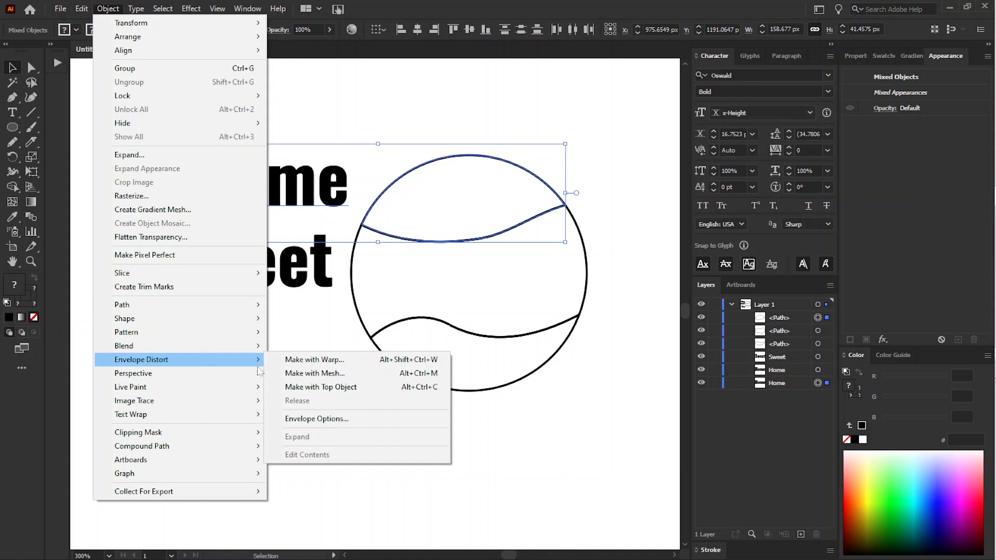
{"action": "left_click", "coordinate": [337, 390]}
Envelope-distort Sweet into the middle circle piece and the lower Home into the lowest piece.
{"action": "left_click", "coordinate": [320, 266]}
{"action": "left_click", "coordinate": [355, 305], "text": "shift"}
{"action": "key", "text": "ctrl+alt+c"}
{"action": "left_click_drag", "start_coordinate": [331, 441], "coordinate": [415, 369]}
{"action": "key", "text": "ctrl+alt+c"}
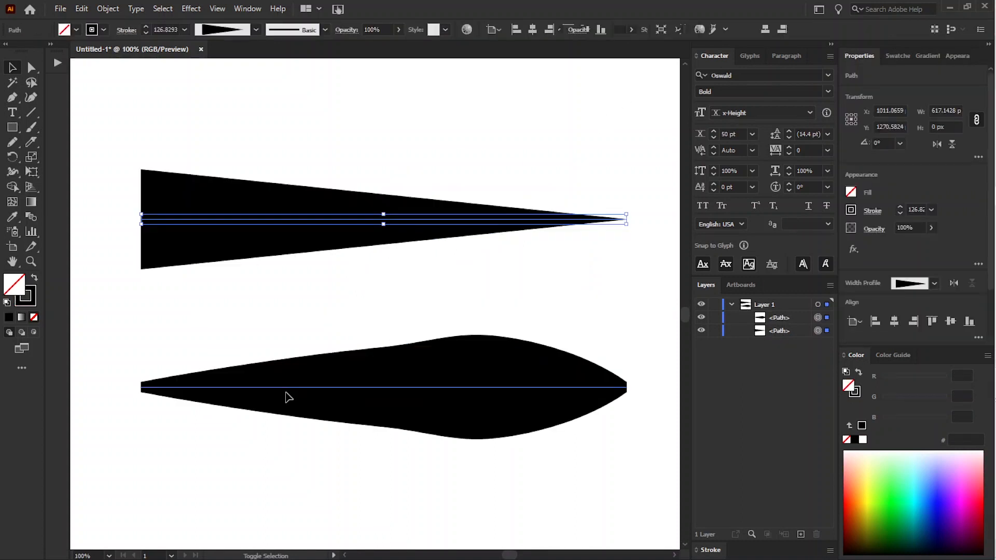
Inspect the width profile choices for the upper tapered line without changing its profile.
{"action": "left_click", "coordinate": [211, 216]}
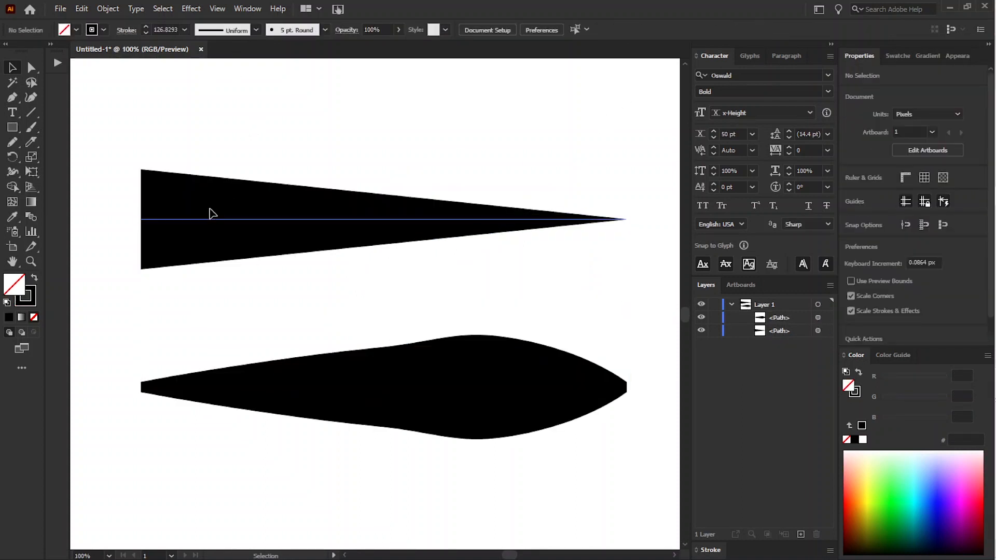
{"action": "left_click", "coordinate": [279, 175]}
{"action": "left_click", "coordinate": [276, 223]}
{"action": "left_click", "coordinate": [256, 30]}
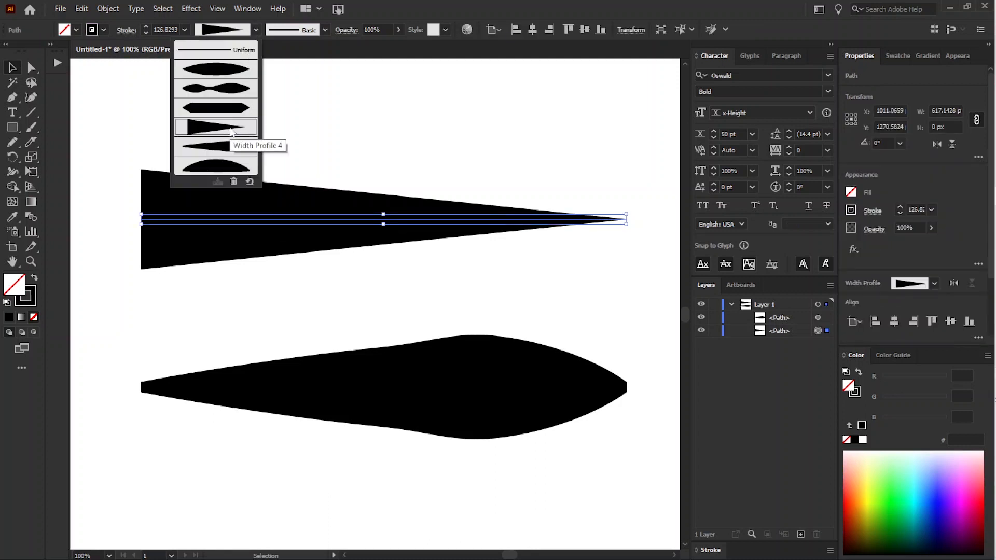
{"action": "left_click", "coordinate": [96, 133]}
Reverse the direction of the upper tapered line from its wide-end anchor with the Pen tool, and end the path.
{"action": "left_click", "coordinate": [11, 98]}
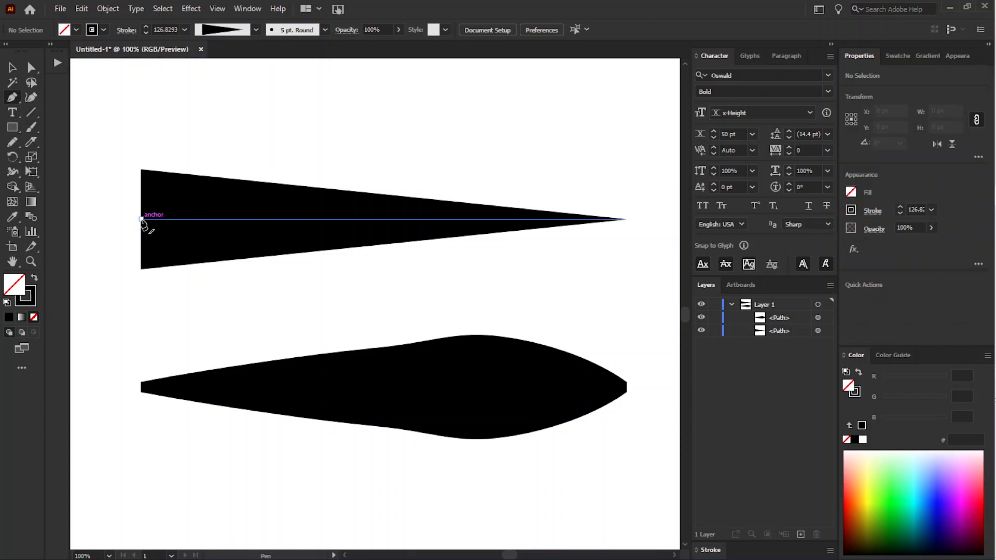
{"action": "left_click", "coordinate": [142, 219]}
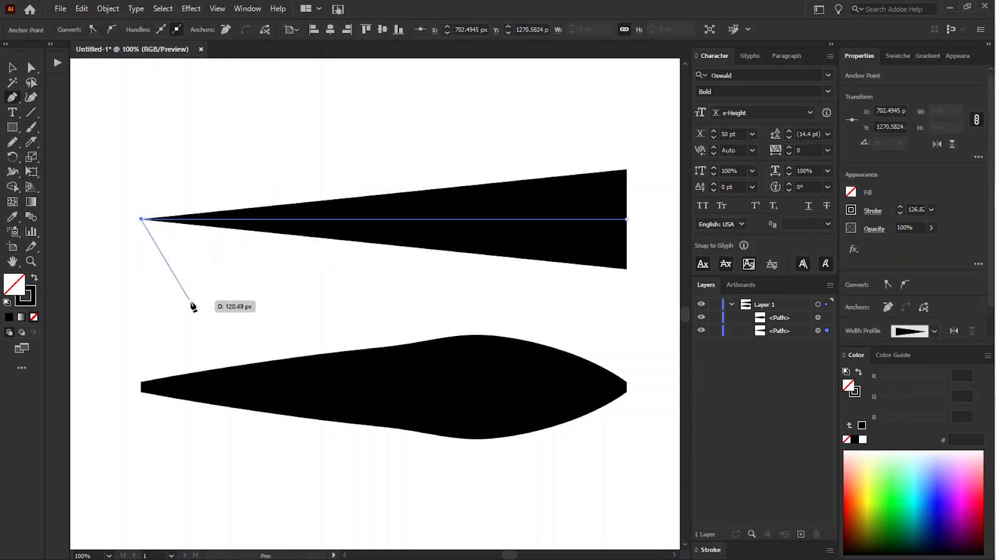
{"action": "left_click", "coordinate": [233, 319], "text": "ctrl"}
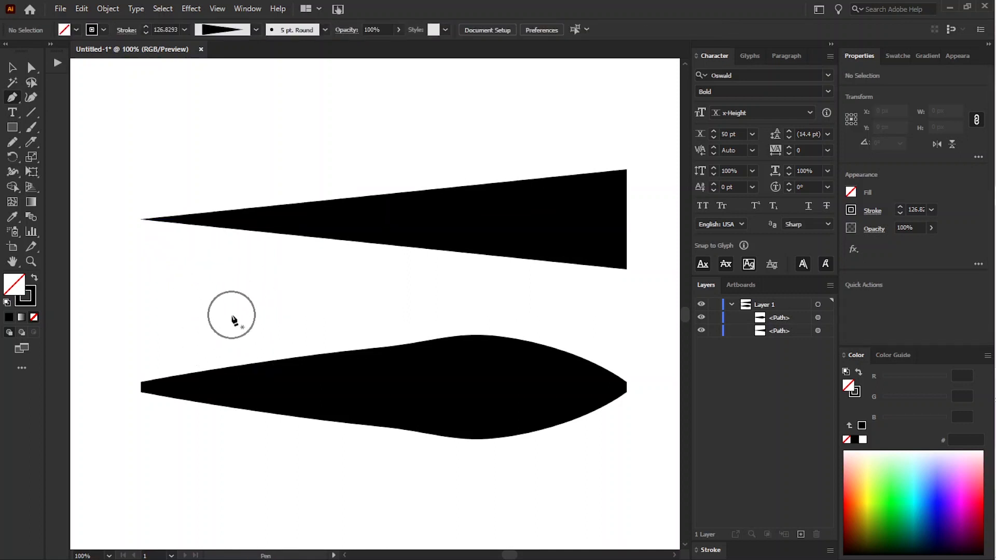
{"action": "left_click_drag", "start_coordinate": [185, 318], "coordinate": [184, 314]}
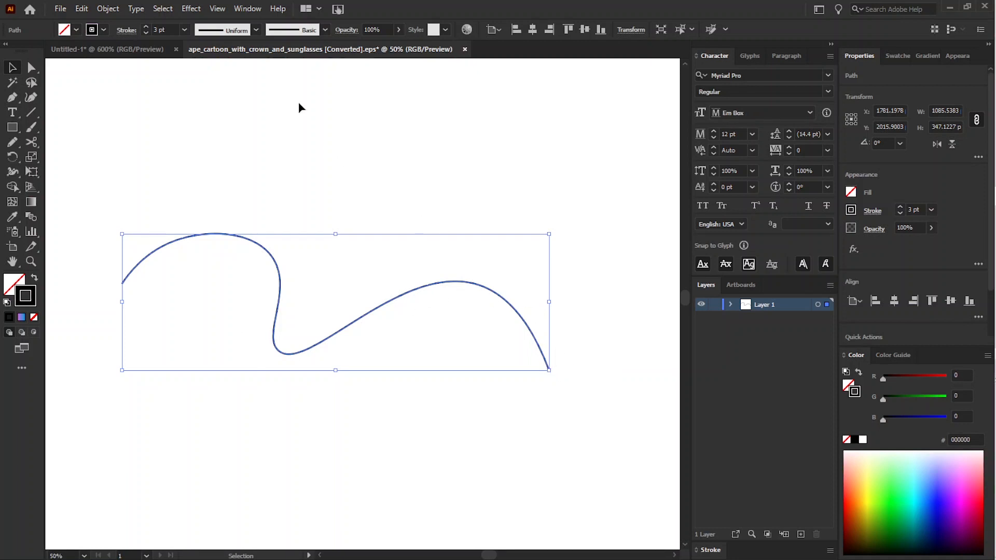
Load the Decorative_Scatter brush library and try its Star 2 brush and another scatter brush on the wavy curve.
{"action": "left_click", "coordinate": [246, 10]}
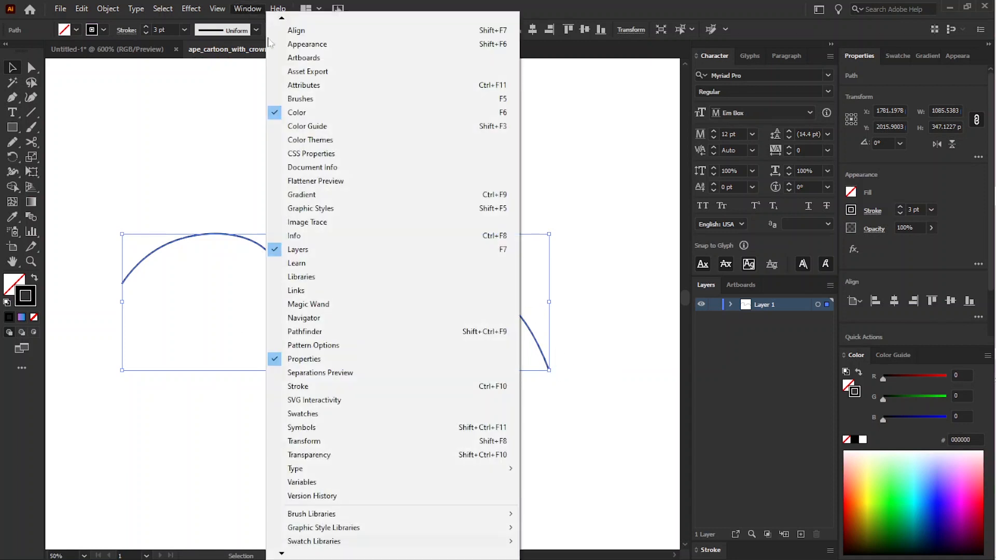
{"action": "left_click", "coordinate": [294, 100]}
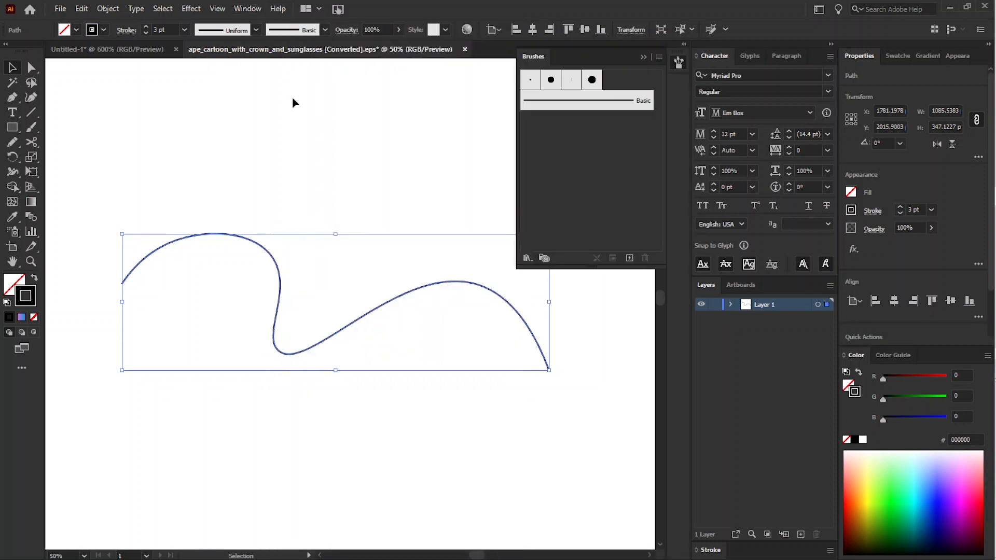
{"action": "left_click", "coordinate": [659, 56]}
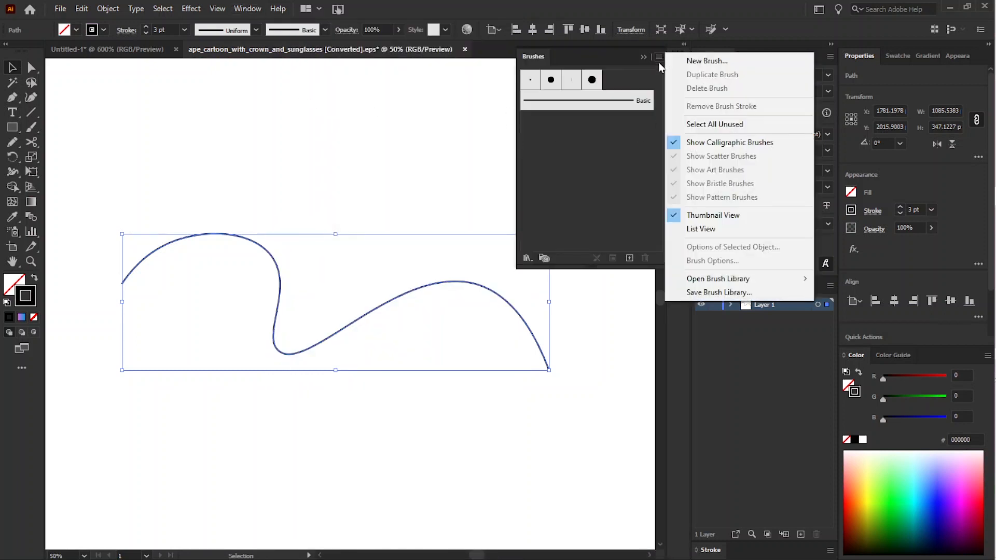
{"action": "mouse_move", "coordinate": [704, 283]}
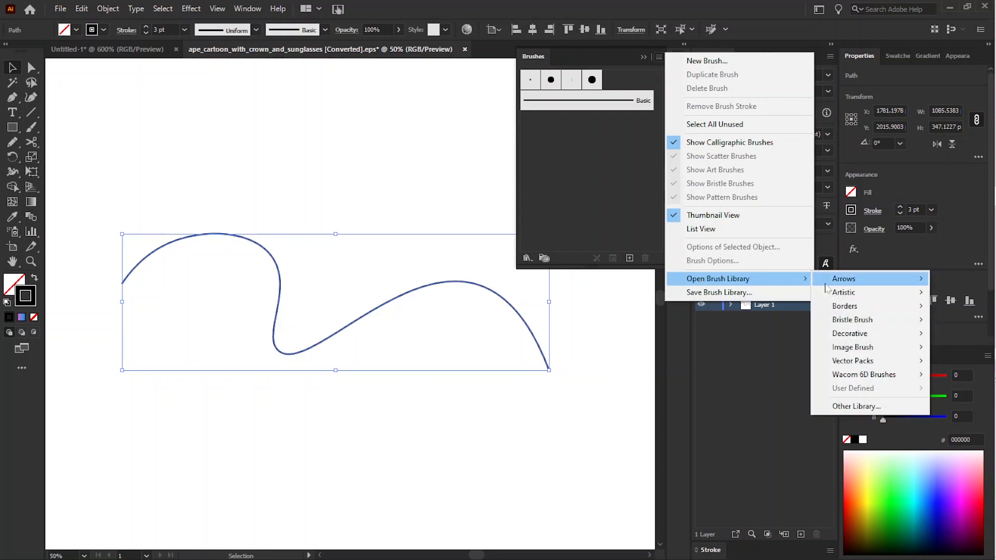
{"action": "mouse_move", "coordinate": [869, 338]}
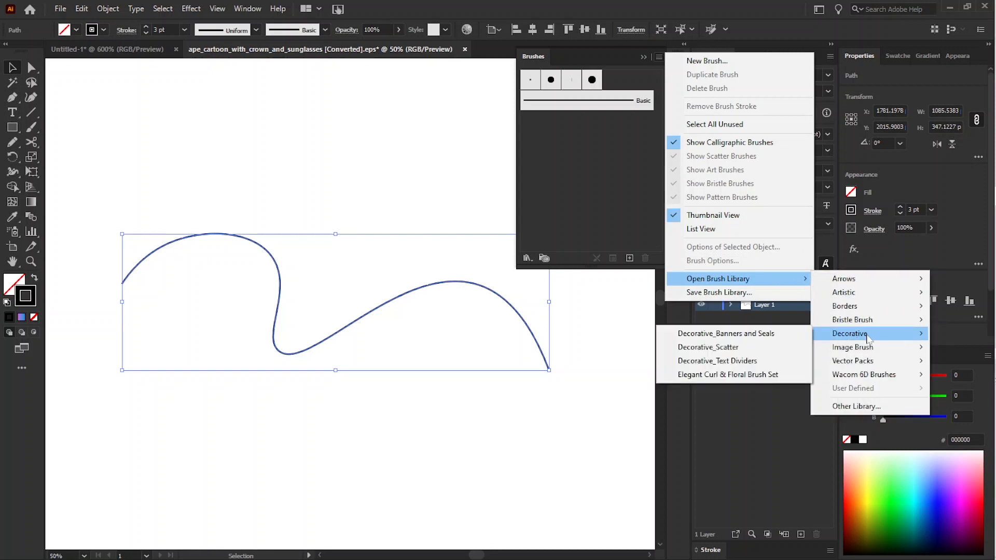
{"action": "left_click", "coordinate": [776, 352]}
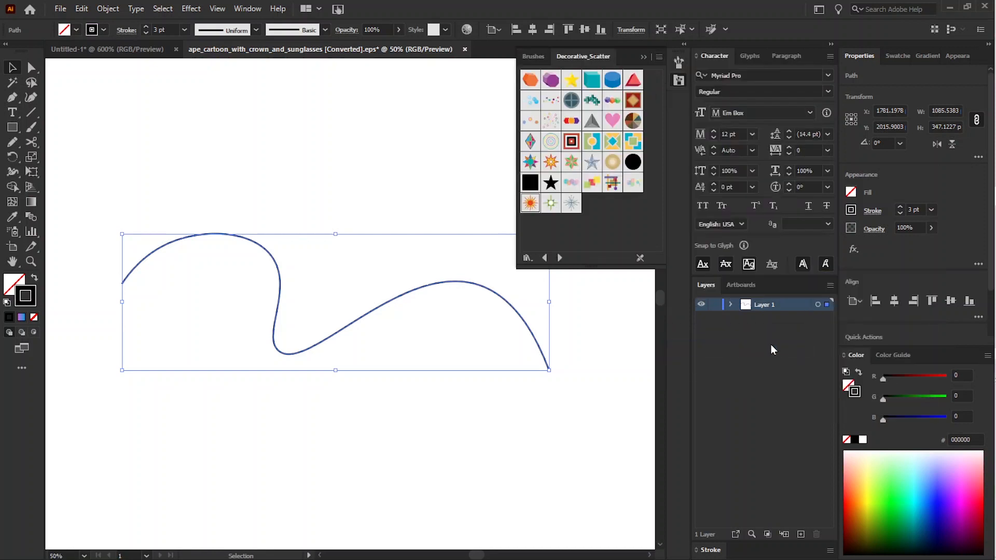
{"action": "left_click", "coordinate": [551, 163]}
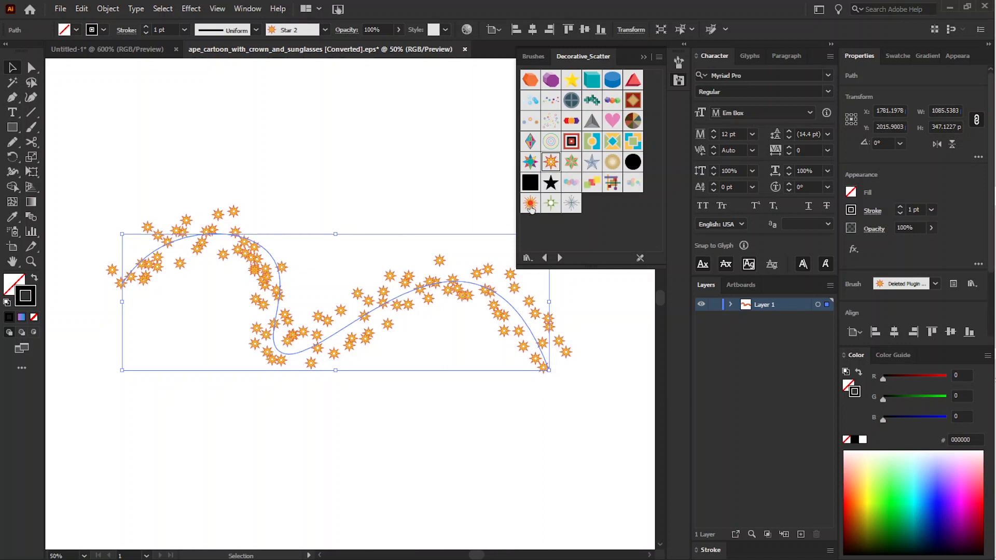
{"action": "left_click", "coordinate": [530, 141]}
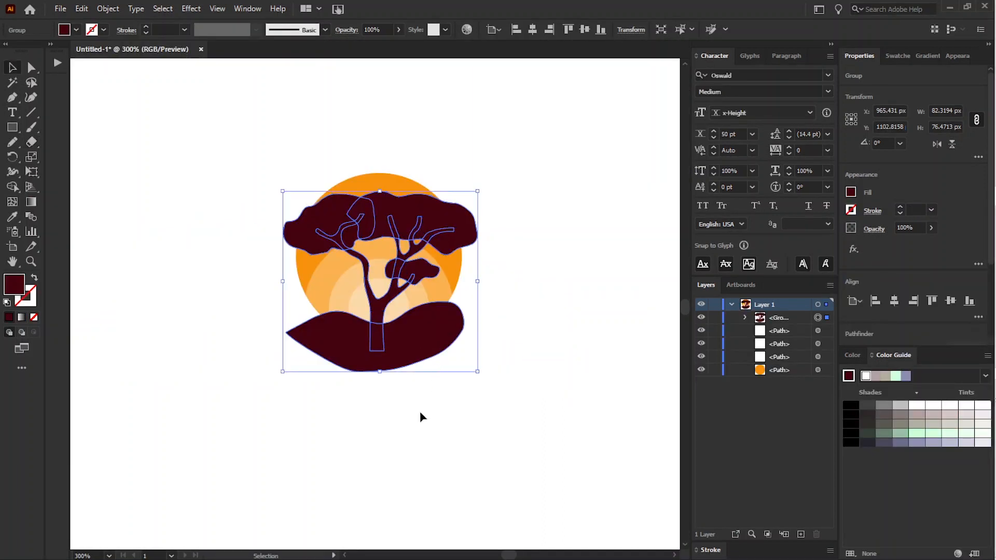
{"action": "left_click", "coordinate": [420, 415]}
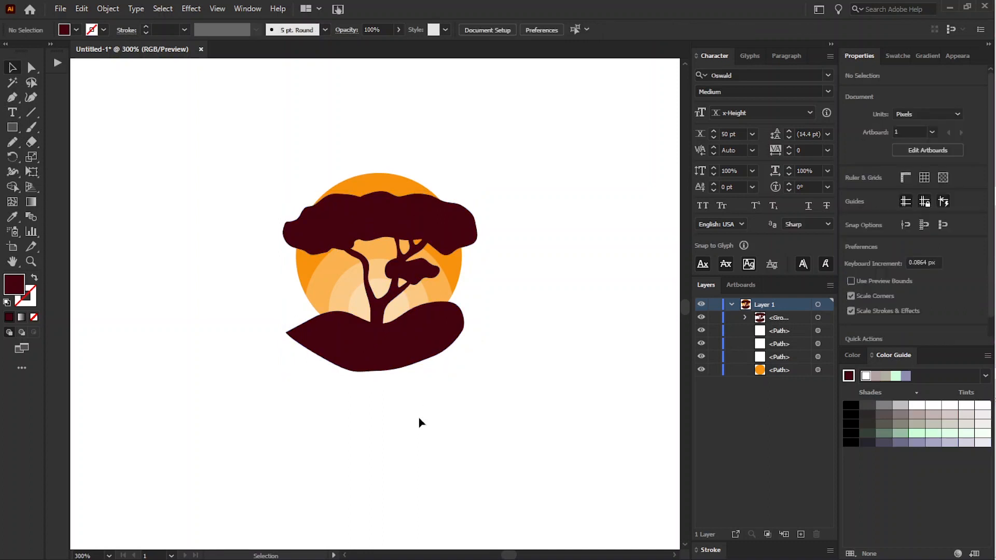
{"action": "left_click", "coordinate": [420, 348]}
{"action": "left_click", "coordinate": [554, 356]}
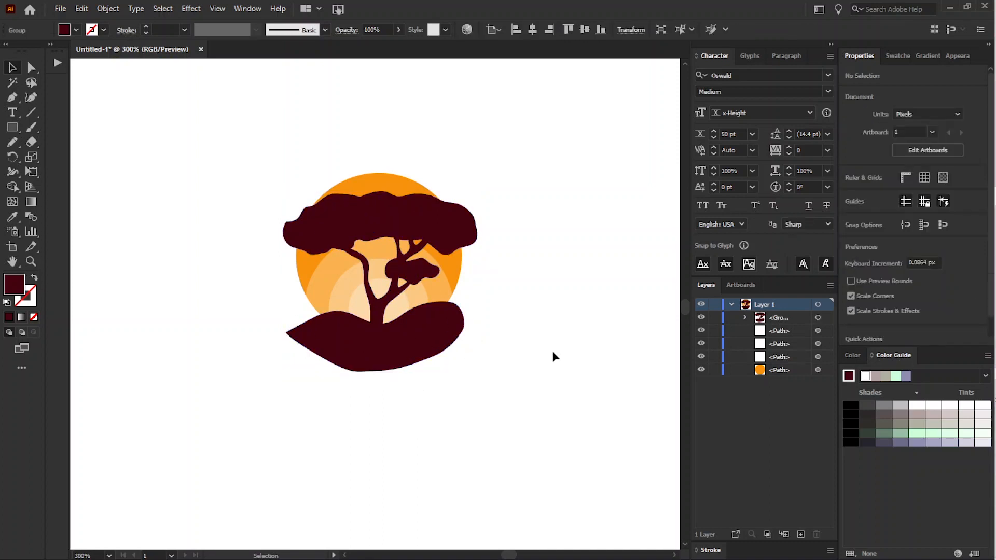
Duplicate the large orange circle to the top of the layer stack and remove the copy's fill.
{"action": "left_click", "coordinate": [458, 279]}
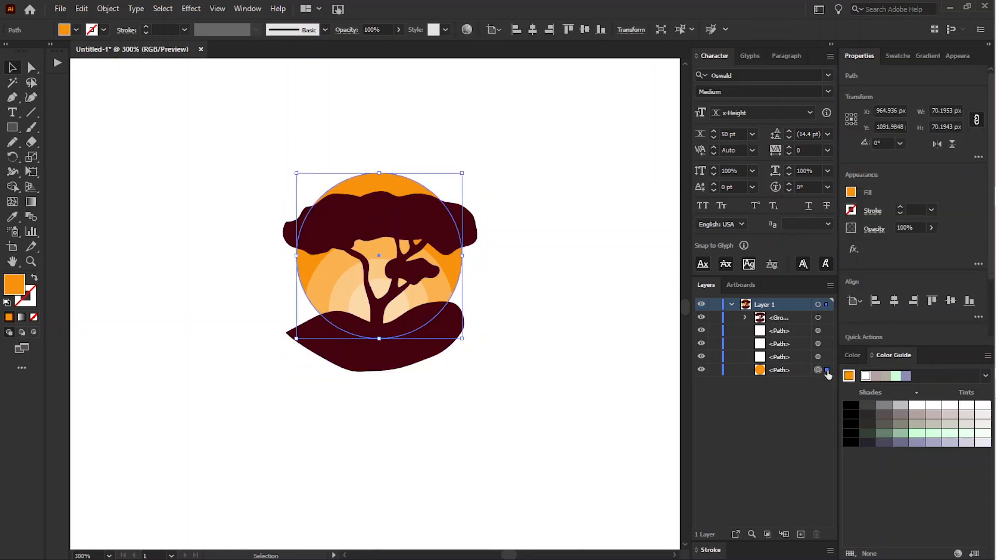
{"action": "left_click", "coordinate": [780, 370]}
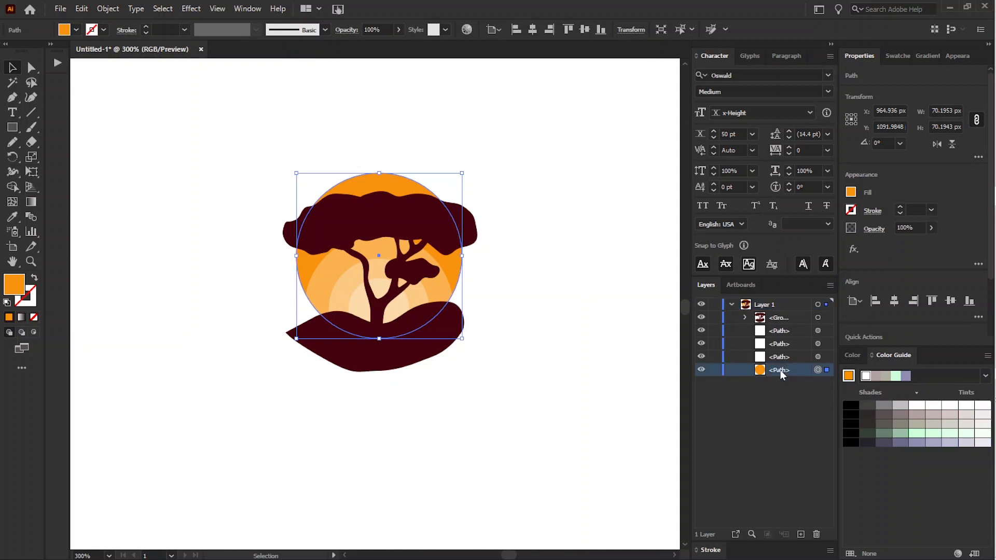
{"action": "left_click_drag", "start_coordinate": [782, 370], "coordinate": [784, 318]}
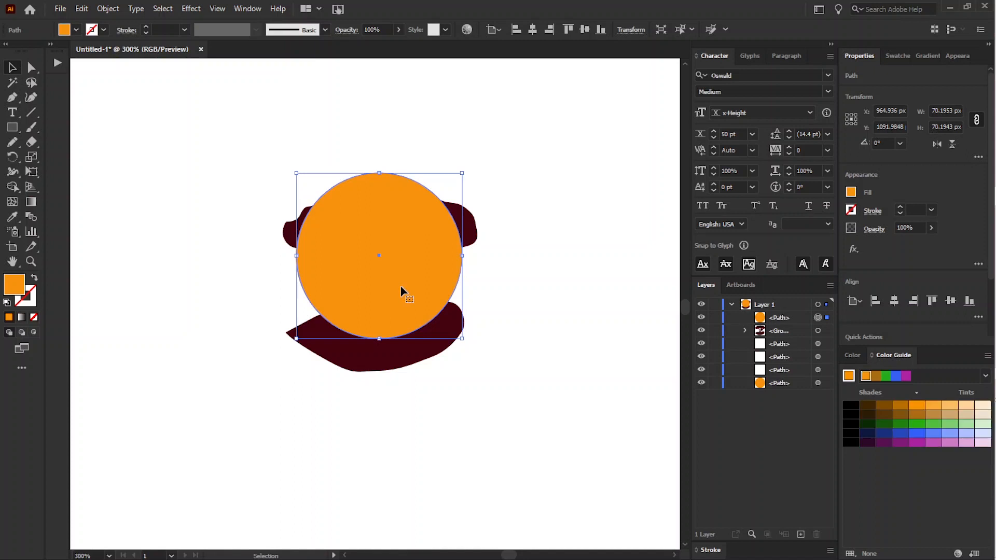
{"action": "left_click", "coordinate": [32, 318]}
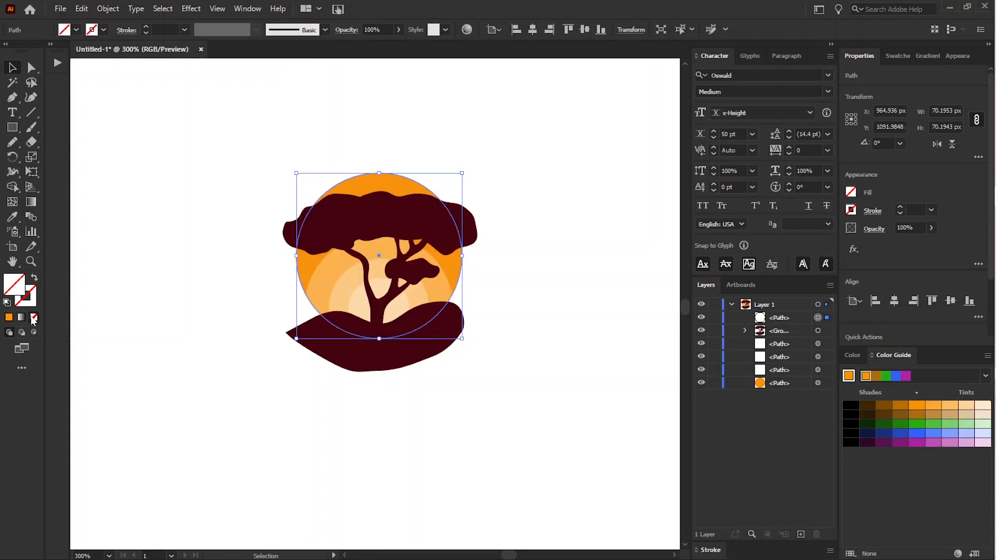
Widen the upper half of the unfilled circle to about 98 px with the Curvature tool so it encloses the tree crown.
{"action": "left_click", "coordinate": [31, 97]}
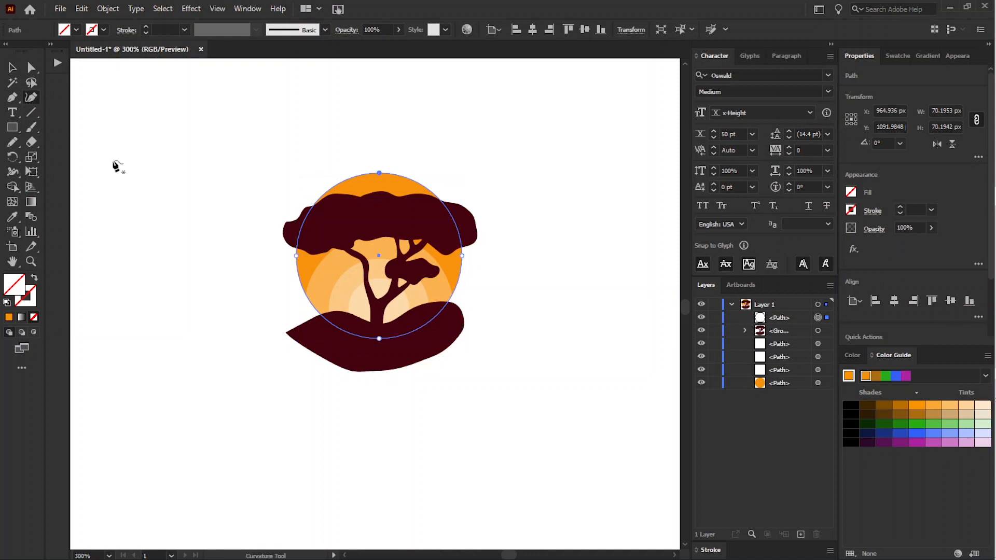
{"action": "left_click", "coordinate": [296, 256]}
{"action": "left_click_drag", "start_coordinate": [455, 224], "coordinate": [497, 224]}
{"action": "left_click_drag", "start_coordinate": [314, 218], "coordinate": [265, 218]}
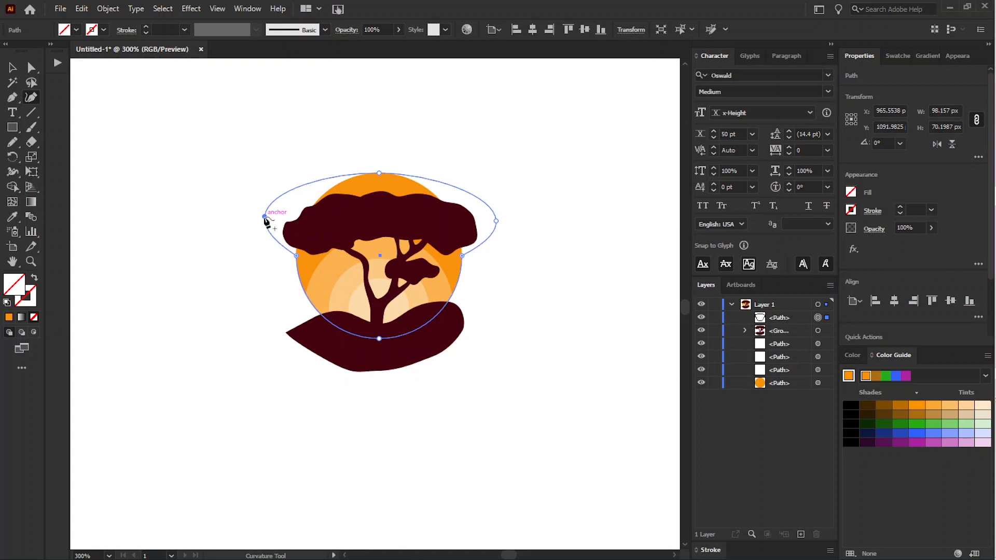
Make a clipping mask from the reshaped circle and the tree group so the ground is trimmed to the round base.
{"action": "key", "text": "v"}
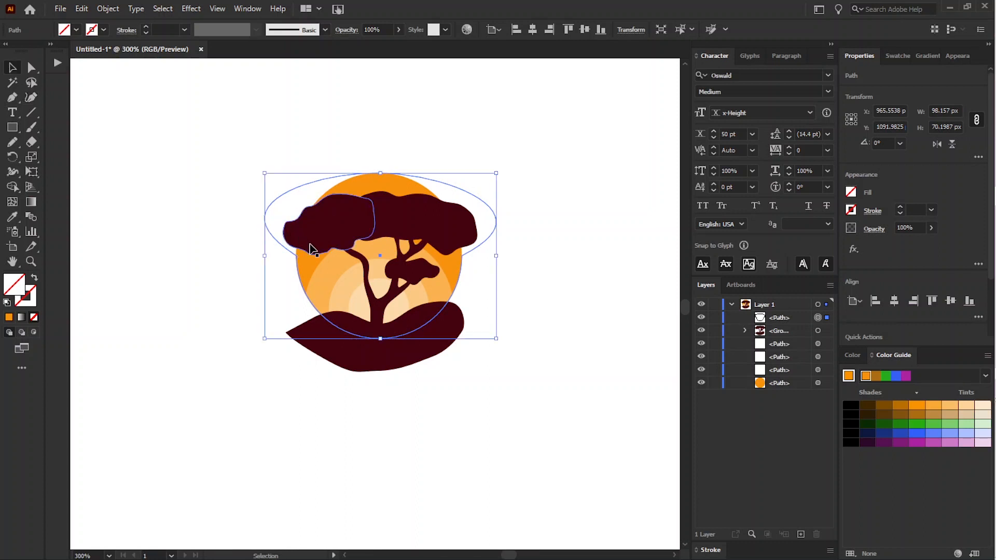
{"action": "left_click", "coordinate": [379, 222], "text": "shift"}
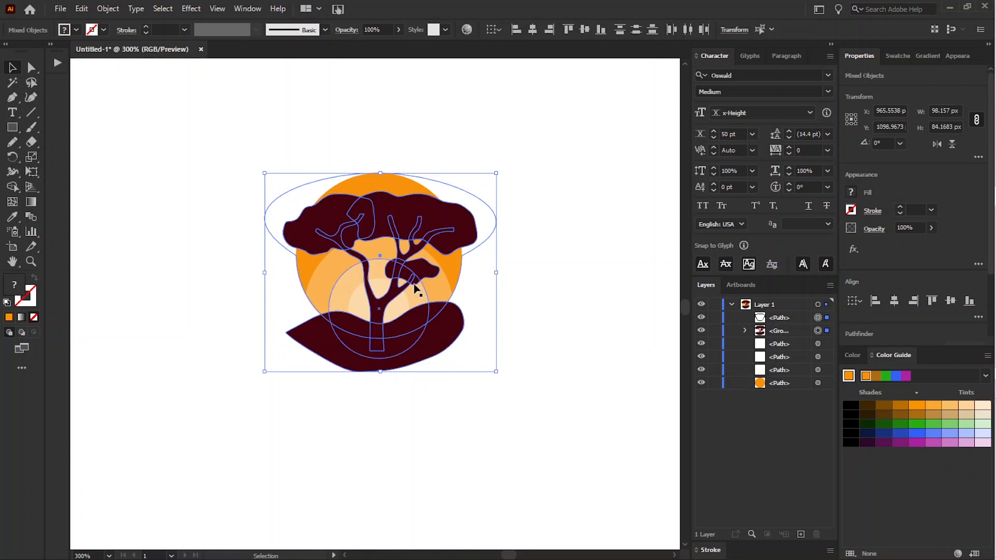
{"action": "right_click", "coordinate": [389, 253]}
{"action": "left_click", "coordinate": [456, 359]}
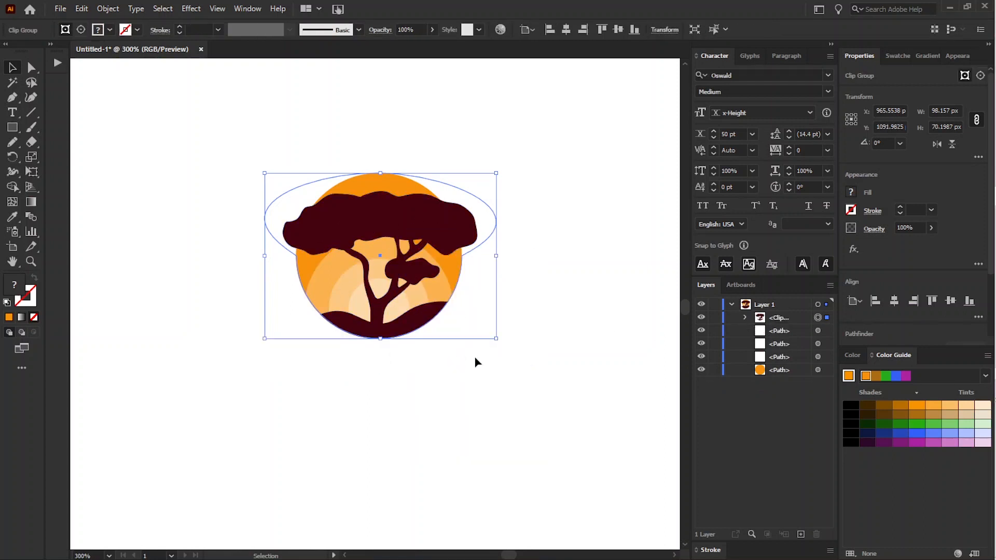
{"action": "left_click", "coordinate": [495, 415]}
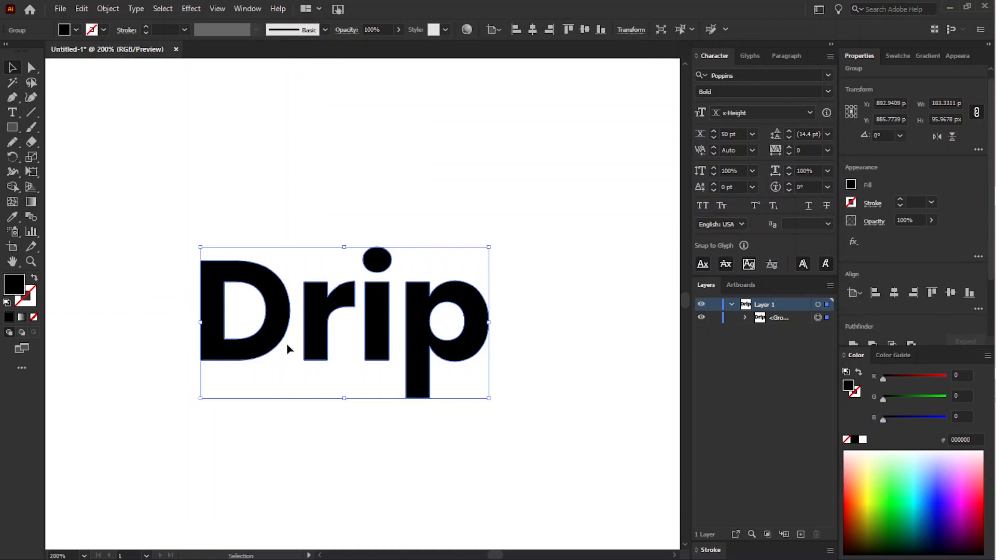
Choose the Pencil tool for the Drip lettering and keep Alt toggling to the Smooth tool in its options.
{"action": "left_click", "coordinate": [11, 144]}
{"action": "left_click", "coordinate": [10, 146]}
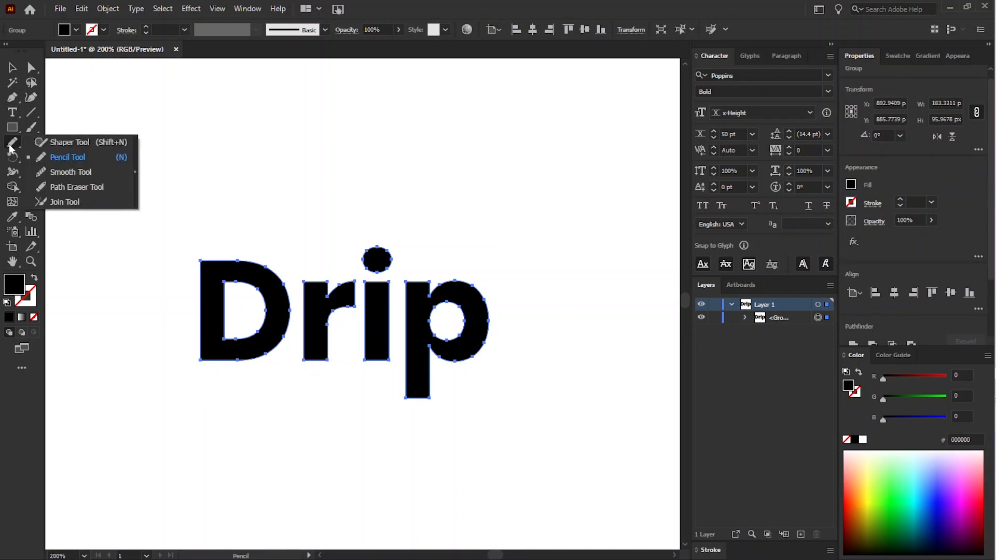
{"action": "left_click", "coordinate": [102, 161]}
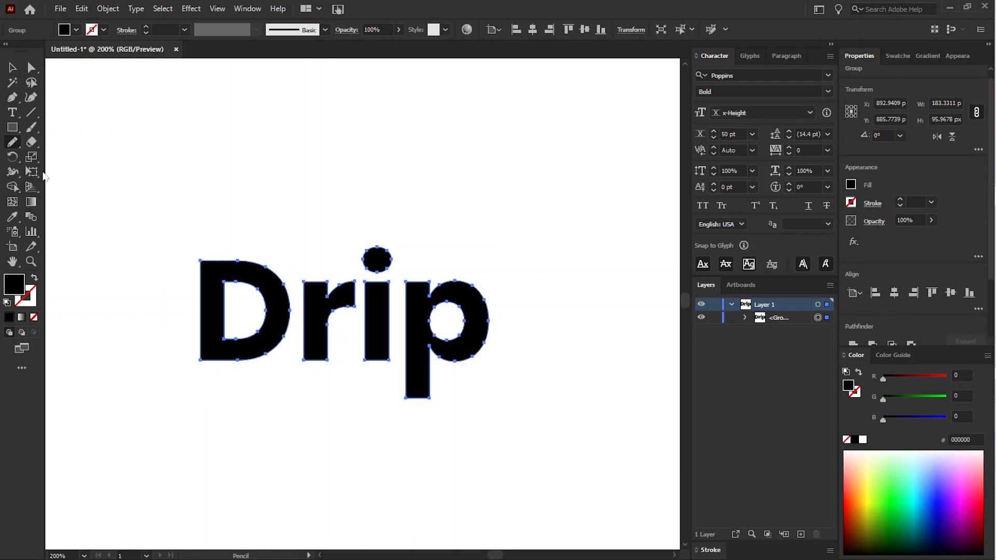
{"action": "double_click", "coordinate": [13, 144]}
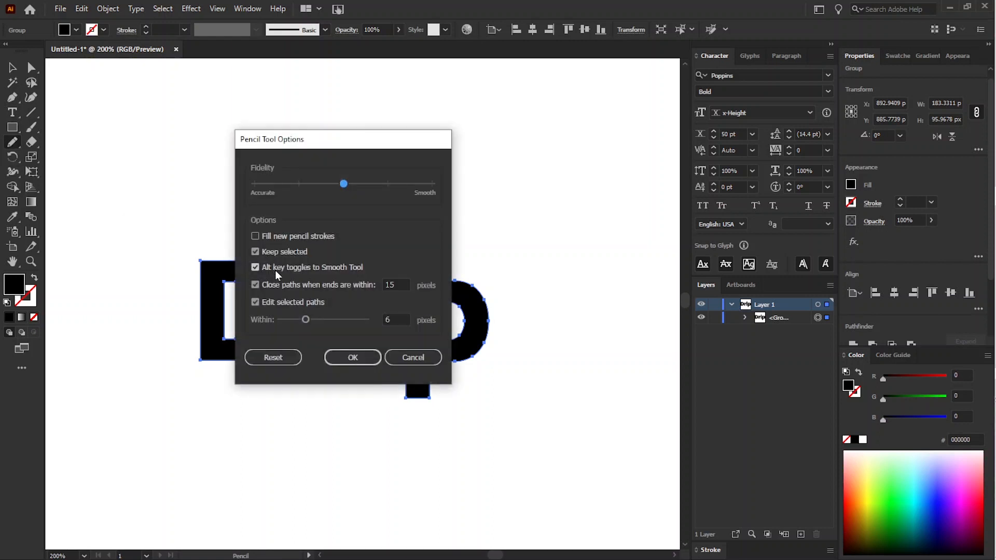
{"action": "left_click", "coordinate": [355, 363]}
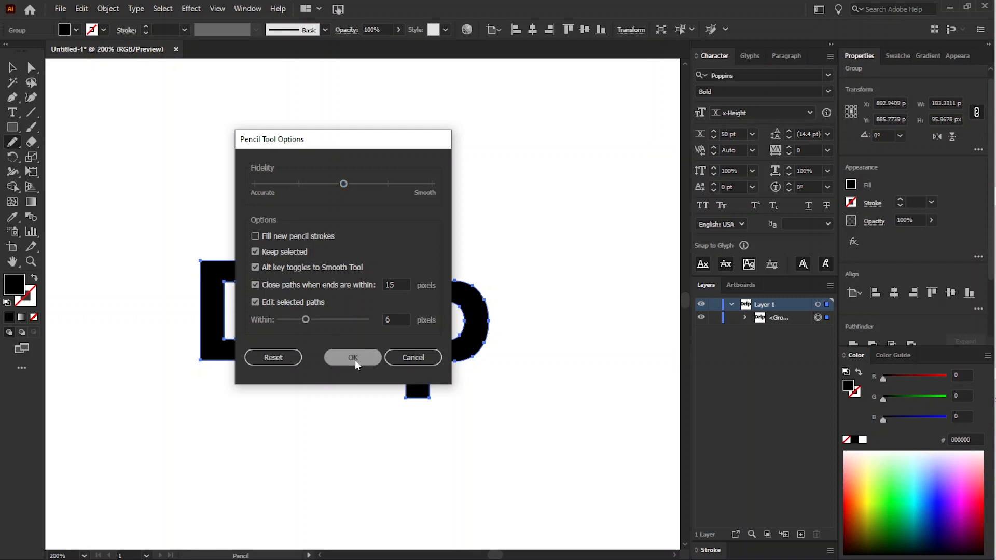
Redraw the letter D's edges with the Pencil tool, adding a drip at its lower corner and wavy contours around it.
{"action": "scroll", "coordinate": [244, 343], "scroll_direction": "up", "scroll_amount": 4}
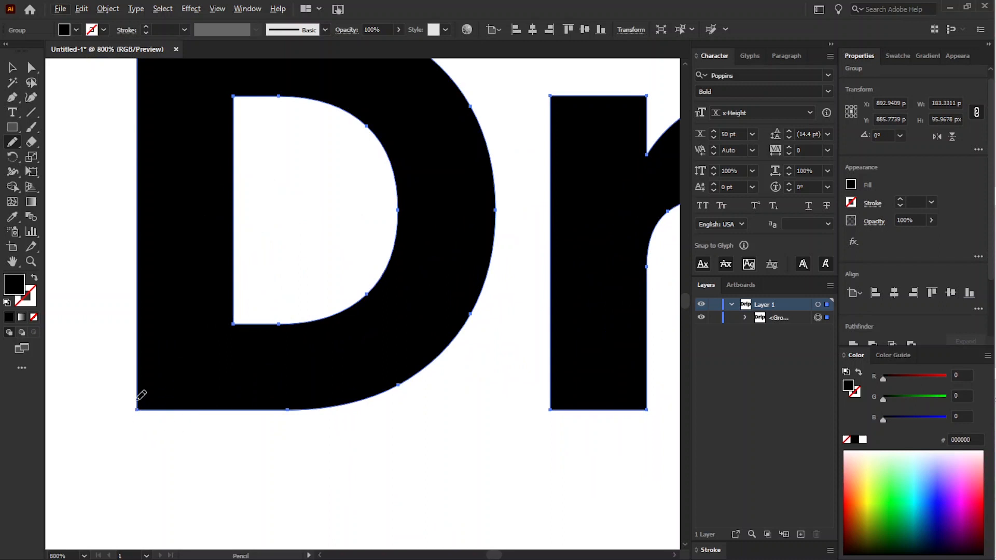
{"action": "mouse_move", "coordinate": [140, 412]}
{"action": "left_mouse_down"}
{"action": "mouse_move", "coordinate": [164, 447]}
{"action": "mouse_move", "coordinate": [193, 409]}
{"action": "left_mouse_up"}
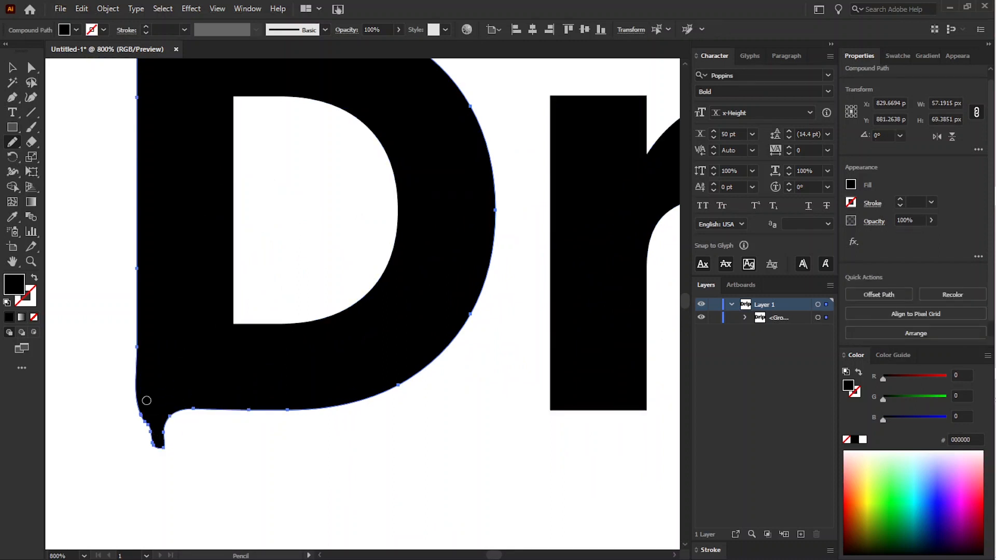
{"action": "mouse_move", "coordinate": [248, 410]}
{"action": "left_mouse_down"}
{"action": "mouse_move", "coordinate": [265, 455]}
{"action": "mouse_move", "coordinate": [266, 422]}
{"action": "mouse_move", "coordinate": [301, 410]}
{"action": "left_mouse_up"}
{"action": "scroll", "coordinate": [361, 200], "scroll_direction": "up", "scroll_amount": 2}
{"action": "scroll", "coordinate": [360, 200], "scroll_direction": "up", "scroll_amount": 2}
{"action": "left_click_drag", "start_coordinate": [138, 133], "coordinate": [471, 226]}
{"action": "scroll", "coordinate": [445, 440], "scroll_direction": "down", "scroll_amount": 2}
{"action": "left_click_drag", "start_coordinate": [494, 305], "coordinate": [407, 439]}
{"action": "left_click_drag", "start_coordinate": [233, 327], "coordinate": [275, 381]}
Reshape the tip of the letter r's arm and draw a drip on its underside with the Pencil tool.
{"action": "scroll", "coordinate": [363, 306], "scroll_direction": "right", "scroll_amount": 10}
{"action": "scroll", "coordinate": [363, 306], "scroll_direction": "up", "scroll_amount": 2}
{"action": "left_click_drag", "start_coordinate": [426, 210], "coordinate": [456, 235]}
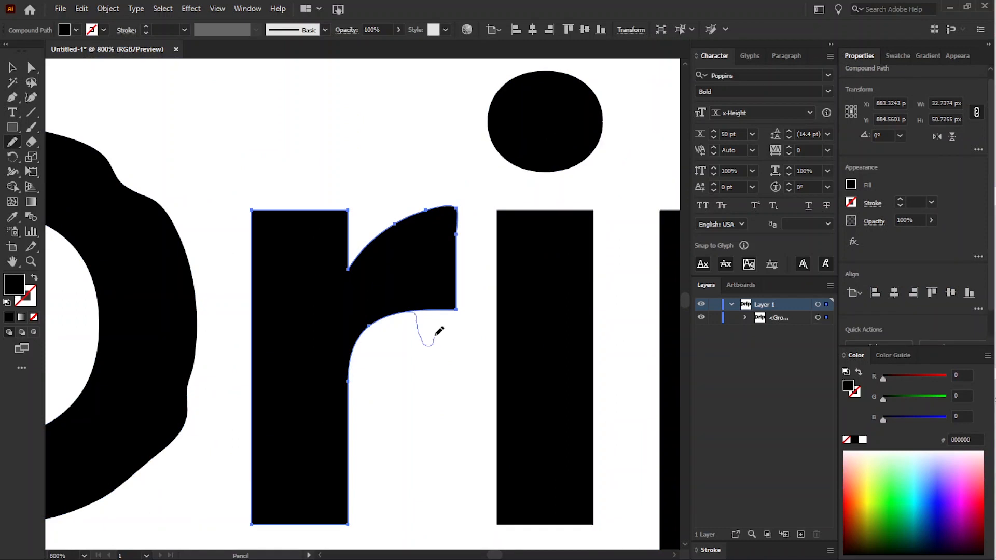
{"action": "left_click_drag", "start_coordinate": [405, 312], "coordinate": [456, 290]}
Draw more pencil drips and wavy contours along the remaining parts of the Drip lettering, and deselect it.
{"action": "scroll", "coordinate": [371, 233], "scroll_direction": "down", "scroll_amount": 2}
{"action": "left_click_drag", "start_coordinate": [207, 413], "coordinate": [400, 415]}
{"action": "key", "text": "ctrl+shift+g"}
{"action": "left_click_drag", "start_coordinate": [231, 469], "coordinate": [325, 469]}
{"action": "scroll", "coordinate": [363, 306], "scroll_direction": "down", "scroll_amount": 3}
{"action": "left_click_drag", "start_coordinate": [182, 348], "coordinate": [281, 472]}
{"action": "mouse_move", "coordinate": [280, 416]}
{"action": "left_mouse_down"}
{"action": "mouse_move", "coordinate": [315, 323]}
{"action": "mouse_move", "coordinate": [441, 323]}
{"action": "left_mouse_up"}
{"action": "scroll", "coordinate": [224, 488], "scroll_direction": "up", "scroll_amount": 6}
{"action": "left_click_drag", "start_coordinate": [169, 415], "coordinate": [329, 341]}
{"action": "scroll", "coordinate": [363, 306], "scroll_direction": "down", "scroll_amount": 9}
{"action": "key", "text": "v"}
{"action": "left_click", "coordinate": [556, 526]}
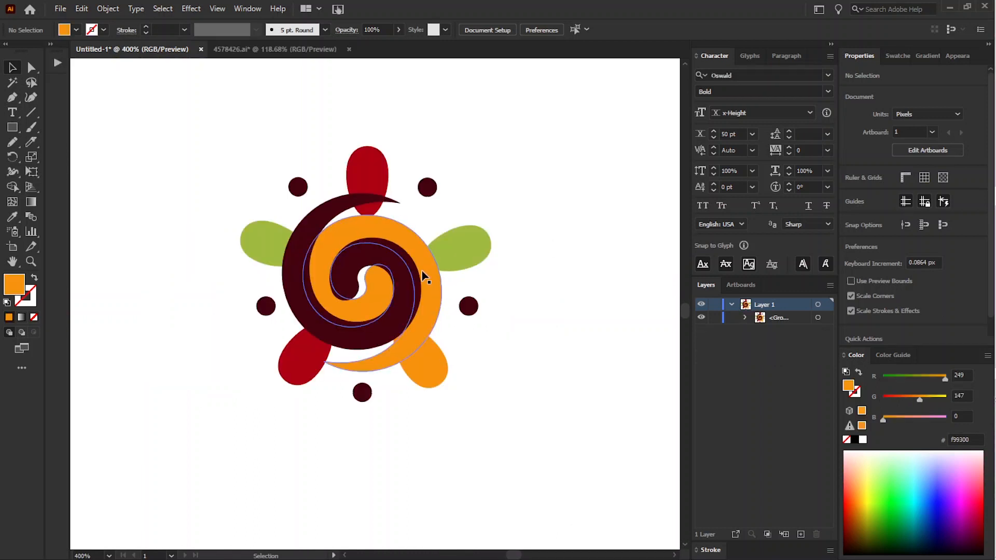
Open Recolor Artwork for the spiral emblem and rotate the linked colors so the orange spiral turns cyan.
{"action": "left_click", "coordinate": [422, 271]}
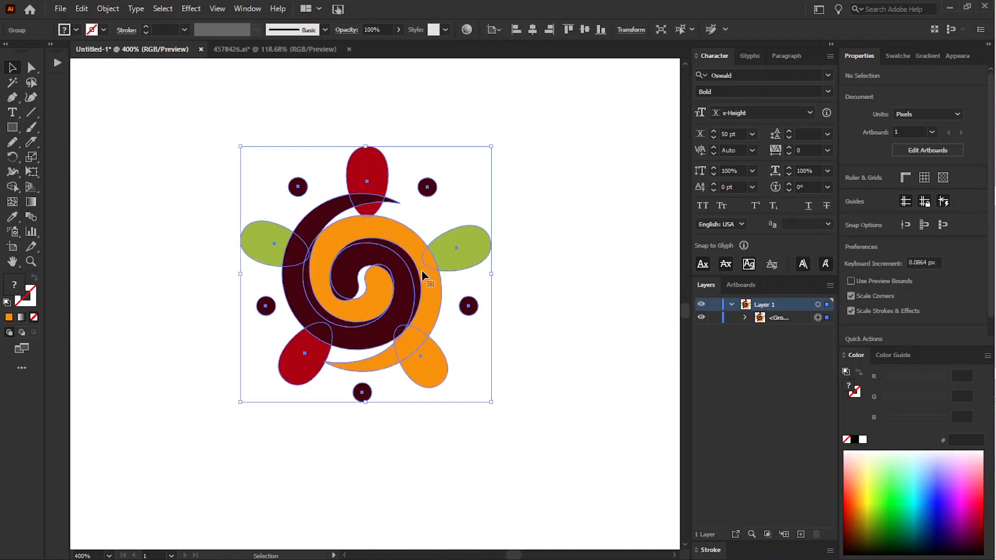
{"action": "left_click", "coordinate": [84, 11]}
{"action": "mouse_move", "coordinate": [128, 229]}
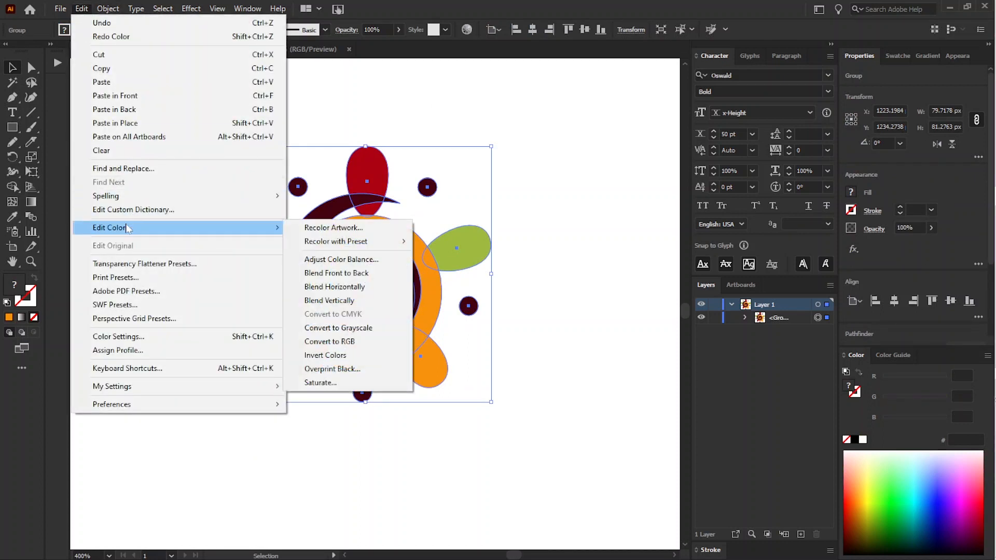
{"action": "left_click", "coordinate": [384, 228]}
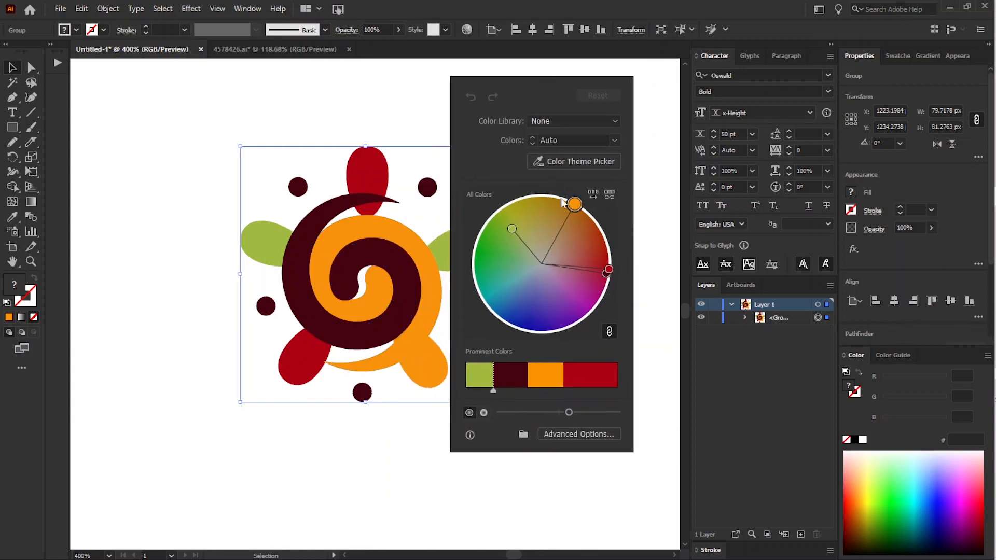
{"action": "left_click_drag", "start_coordinate": [570, 217], "coordinate": [486, 304]}
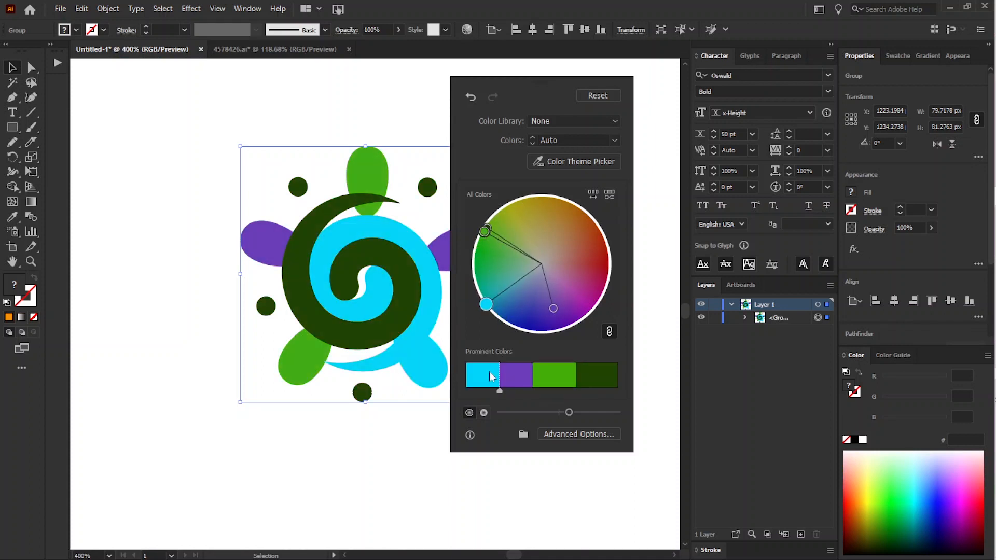
Rebalance the emblem's prominent colors and shift the main color wheel handle to a muted grey-blue.
{"action": "left_click_drag", "start_coordinate": [500, 393], "coordinate": [489, 392]}
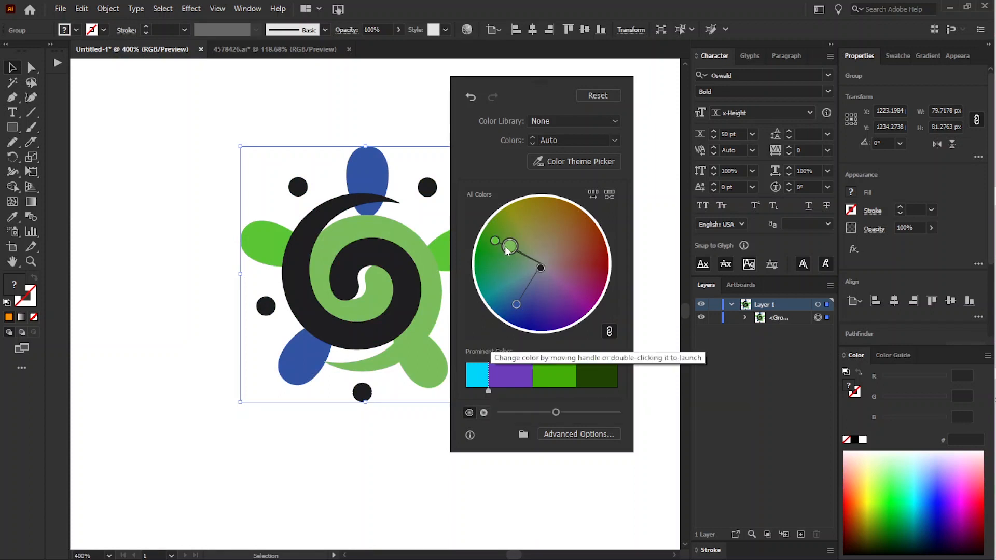
{"action": "left_click_drag", "start_coordinate": [511, 250], "coordinate": [515, 256]}
{"action": "mouse_move", "coordinate": [555, 413]}
{"action": "left_mouse_down"}
{"action": "mouse_move", "coordinate": [522, 412]}
{"action": "mouse_move", "coordinate": [599, 413]}
{"action": "mouse_move", "coordinate": [561, 412]}
{"action": "mouse_move", "coordinate": [602, 392]}
{"action": "left_mouse_up"}
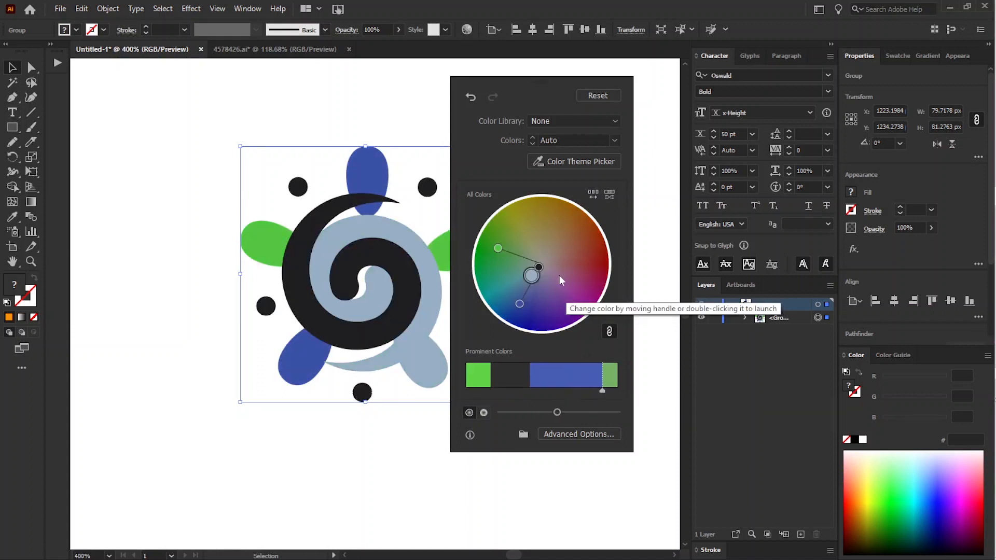
{"action": "left_click_drag", "start_coordinate": [531, 278], "coordinate": [528, 289]}
{"action": "left_click", "coordinate": [488, 95]}
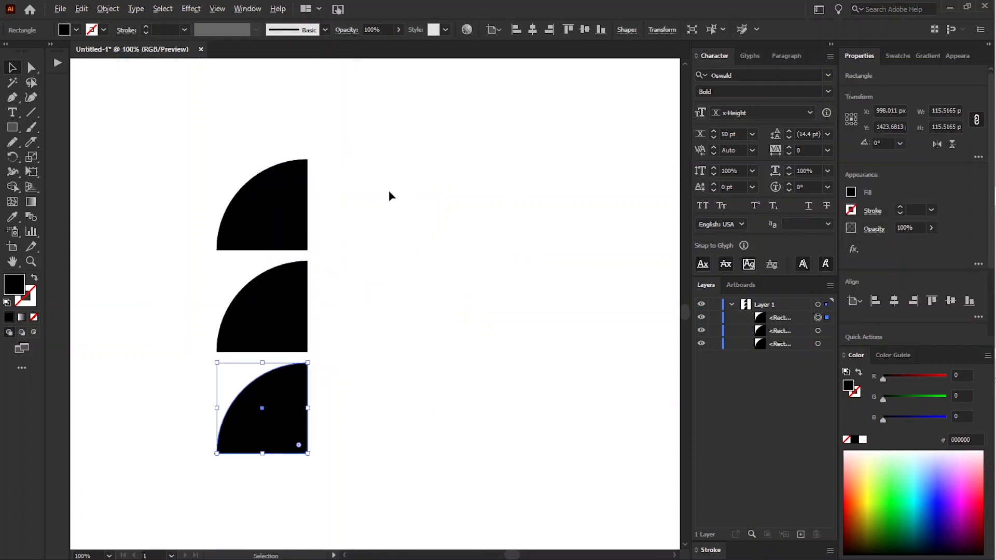
Duplicate the column of three black quarter circles beside the originals.
{"action": "left_click_drag", "start_coordinate": [384, 165], "coordinate": [344, 338]}
{"action": "mouse_move", "coordinate": [345, 156]}
{"action": "left_mouse_down"}
{"action": "mouse_move", "coordinate": [327, 285]}
{"action": "mouse_move", "coordinate": [284, 400]}
{"action": "left_mouse_up"}
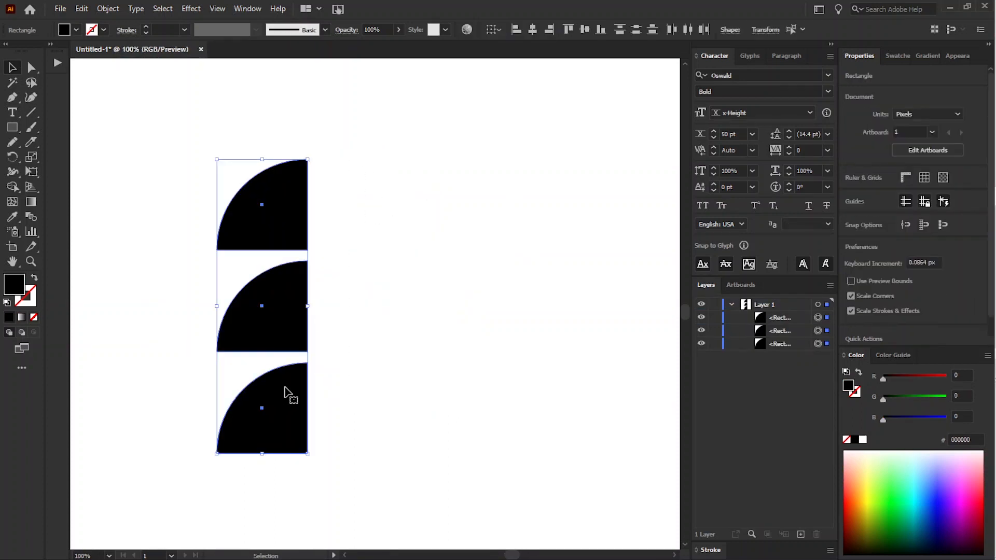
{"action": "left_click_drag", "start_coordinate": [285, 297], "coordinate": [390, 298]}
{"action": "key", "text": "a"}
{"action": "key", "text": "v"}
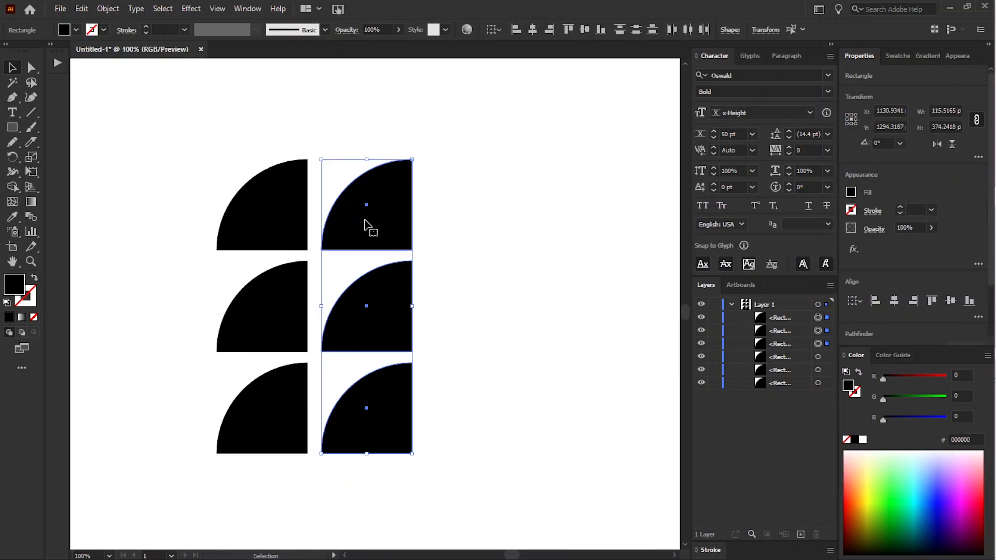
Flip the duplicated column horizontally and move it flush against the originals to form half circles.
{"action": "left_click_drag", "start_coordinate": [367, 222], "coordinate": [374, 222]}
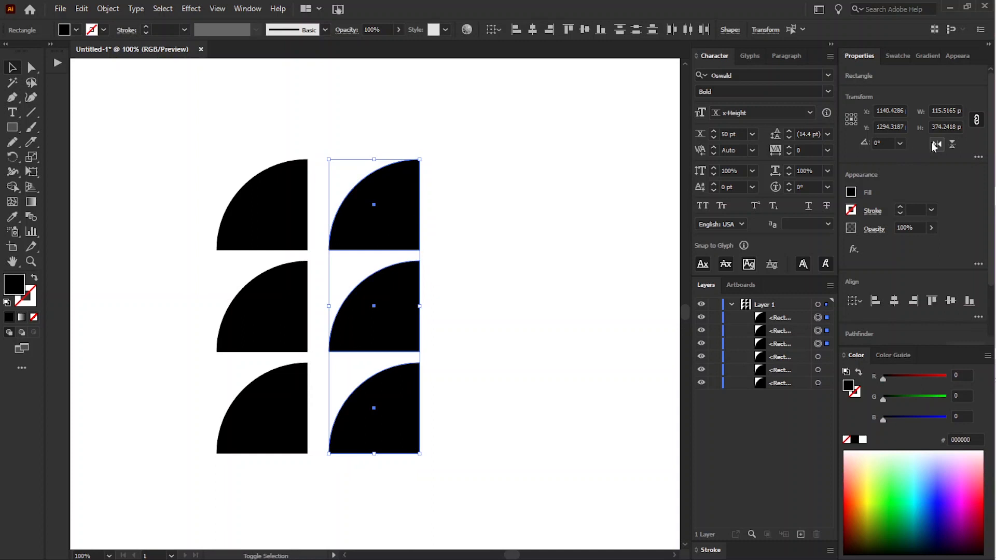
{"action": "left_click", "coordinate": [936, 145]}
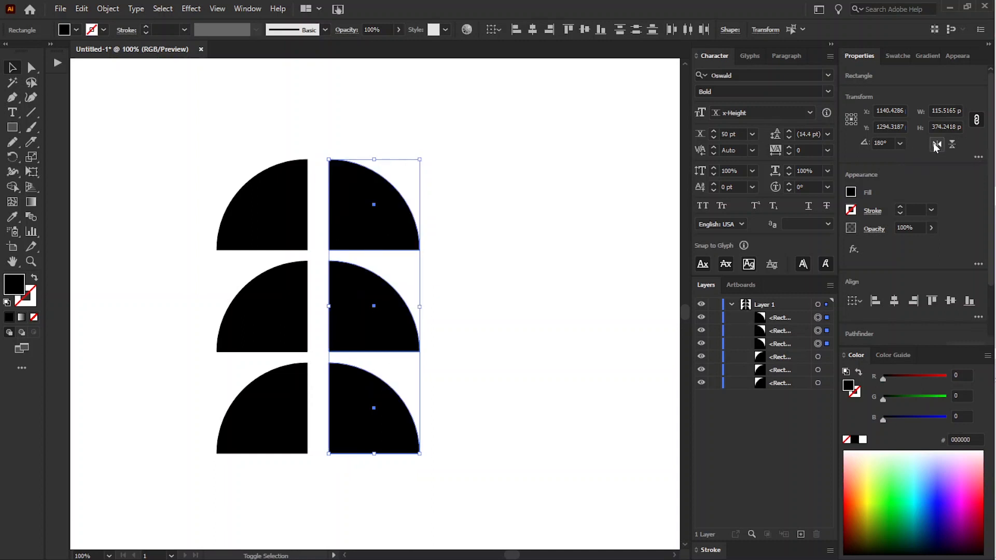
{"action": "left_click_drag", "start_coordinate": [363, 213], "coordinate": [343, 214]}
Duplicate all the half circles below, flip the copies vertically, and select the whole set of shapes.
{"action": "key", "text": "ctrl+a"}
{"action": "scroll", "coordinate": [386, 241], "scroll_direction": "down", "scroll_amount": 1}
{"action": "scroll", "coordinate": [391, 247], "scroll_direction": "down", "scroll_amount": 2}
{"action": "left_click_drag", "start_coordinate": [358, 159], "coordinate": [363, 359]}
{"action": "left_click", "coordinate": [952, 144]}
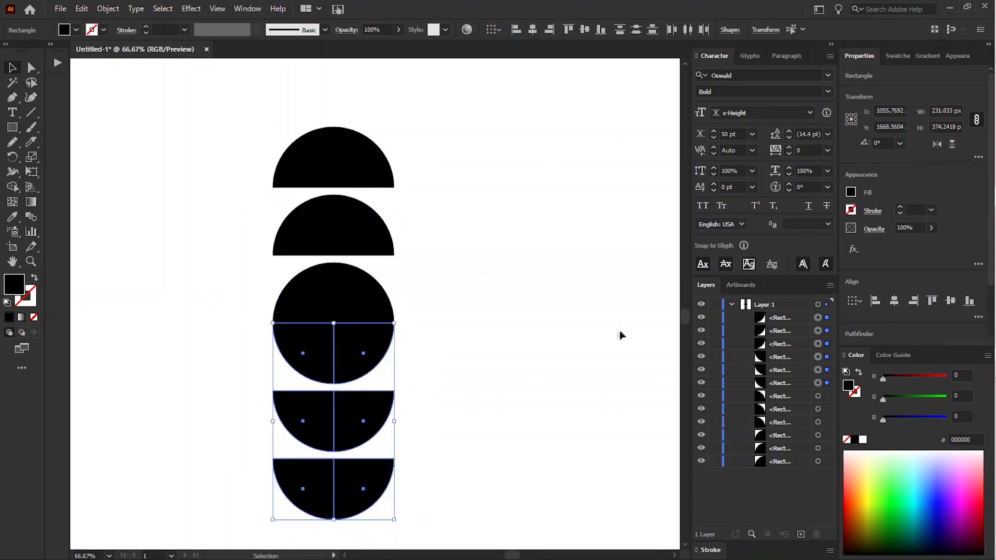
{"action": "left_click", "coordinate": [596, 333]}
{"action": "left_click_drag", "start_coordinate": [438, 91], "coordinate": [270, 524]}
{"action": "left_click_drag", "start_coordinate": [402, 330], "coordinate": [349, 438]}
{"action": "left_click", "coordinate": [350, 440]}
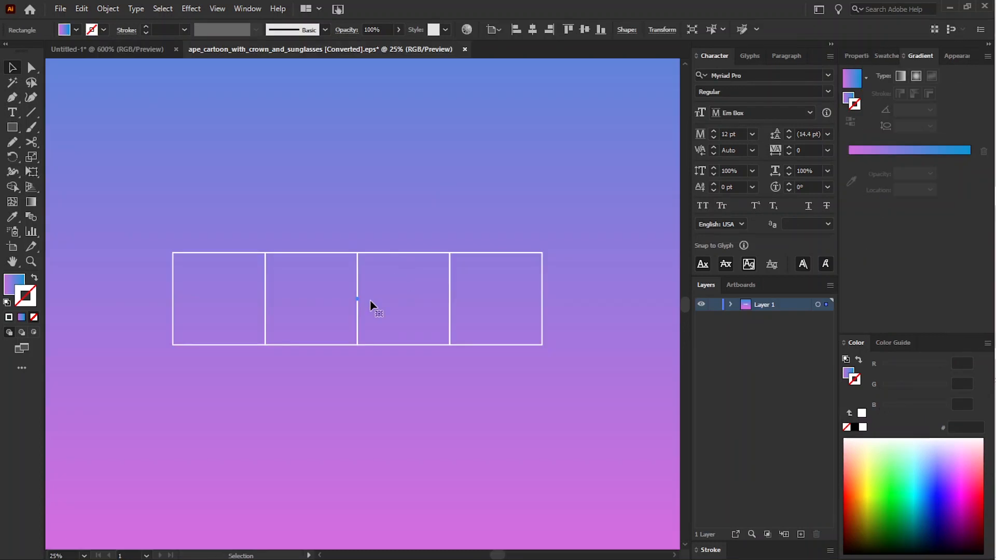
Distort the row of four white squares in perspective with Free Transform, narrowing its upper edge and widening its lower edge.
{"action": "left_click", "coordinate": [358, 287]}
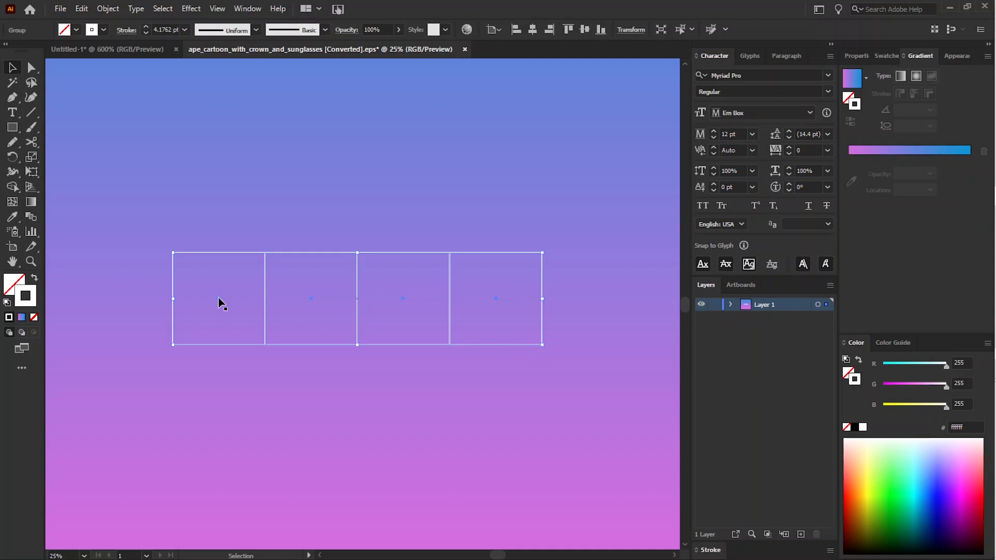
{"action": "left_click", "coordinate": [33, 176]}
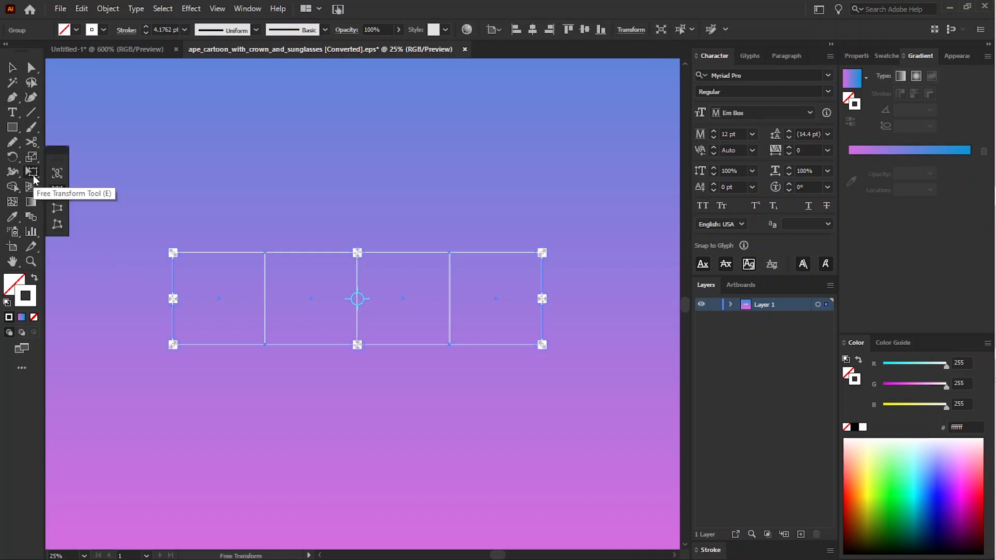
{"action": "left_click", "coordinate": [55, 209]}
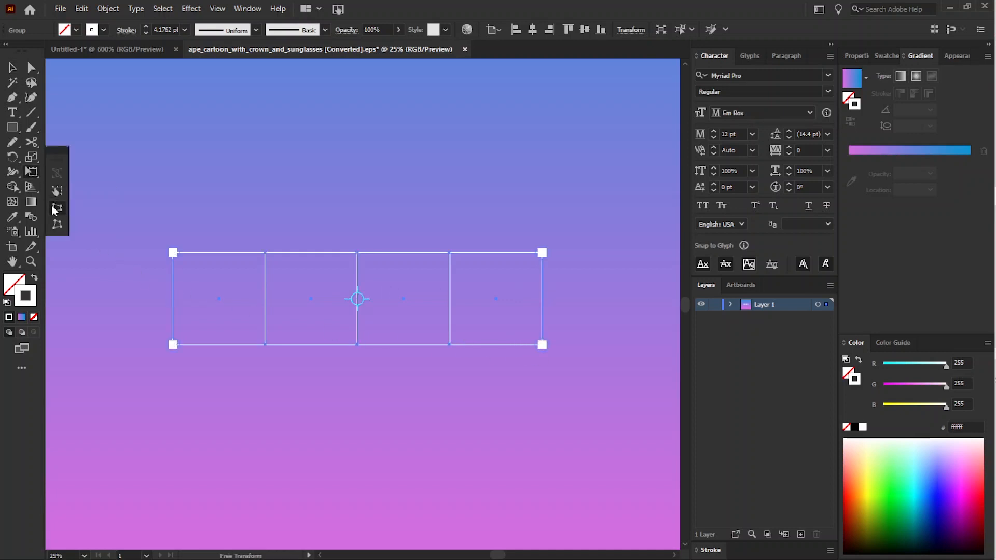
{"action": "left_click_drag", "start_coordinate": [173, 255], "coordinate": [311, 253]}
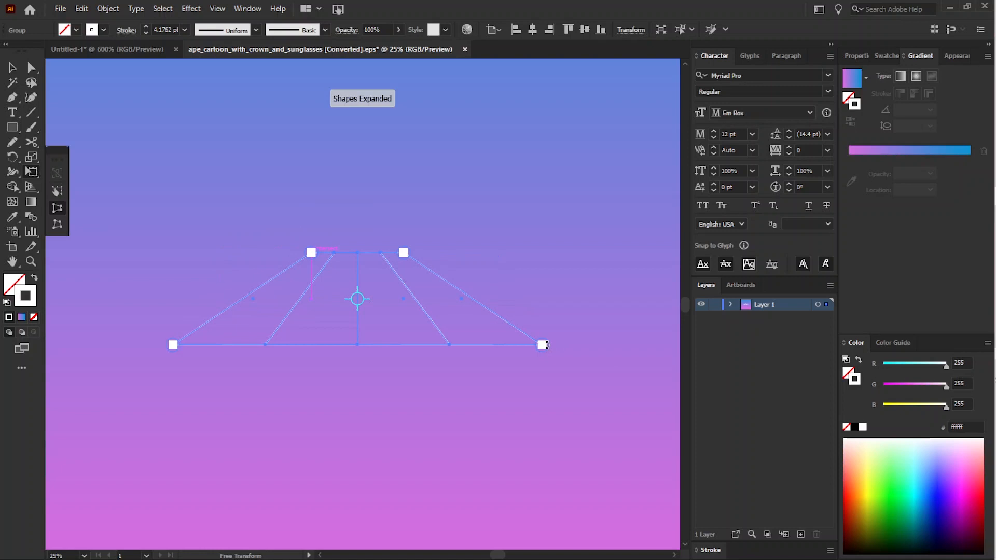
{"action": "left_click_drag", "start_coordinate": [543, 345], "coordinate": [638, 345]}
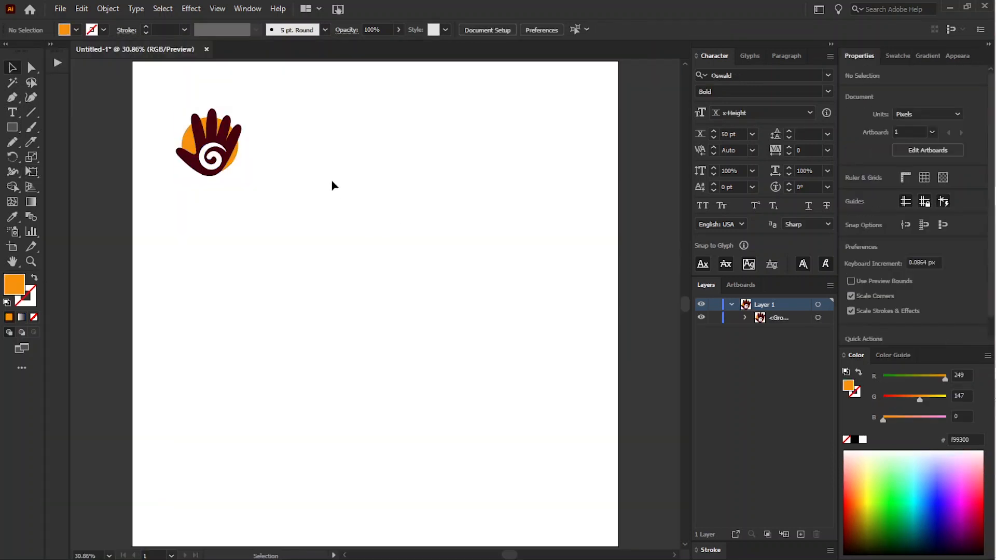
Duplicate the hand logo sideways and repeat the copy three times to make a row of five.
{"action": "left_click_drag", "start_coordinate": [336, 94], "coordinate": [132, 206]}
{"action": "left_click_drag", "start_coordinate": [211, 147], "coordinate": [308, 152]}
{"action": "key", "text": "a"}
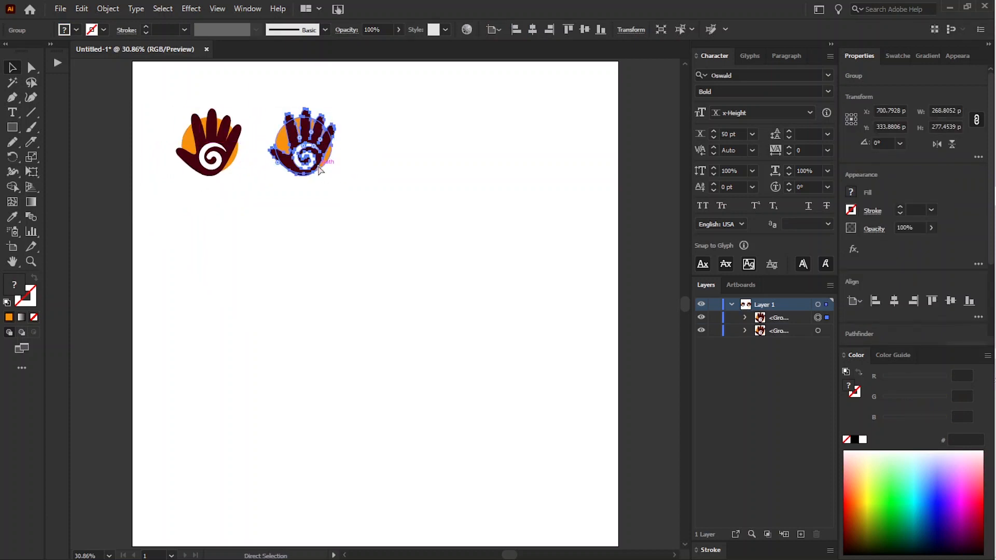
{"action": "key", "text": "ctrl+d"}
{"action": "key", "text": "ctrl+d"}
{"action": "key", "text": "ctrl+d"}
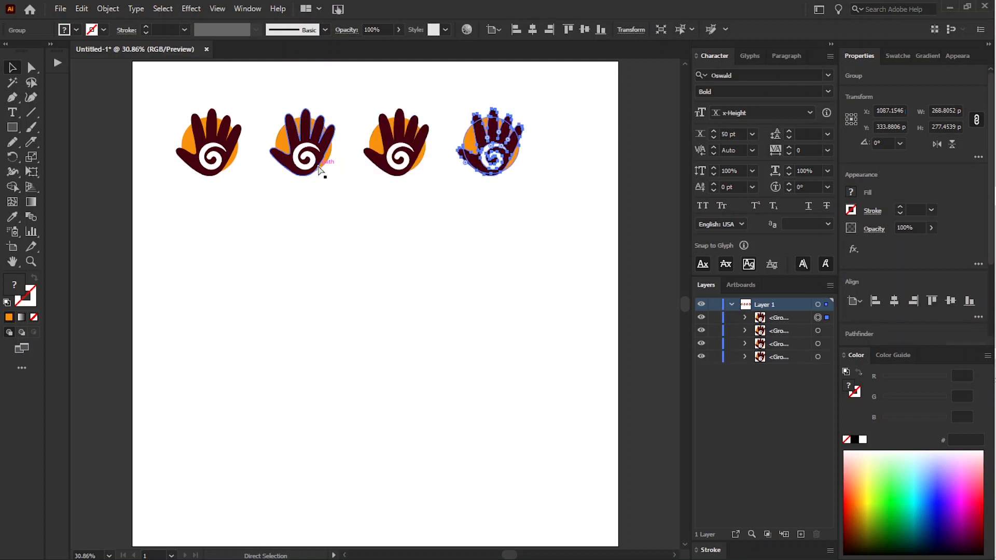
Duplicate the row of five hand logos downward and repeat the copy three times to fill five rows.
{"action": "left_click_drag", "start_coordinate": [609, 98], "coordinate": [174, 134]}
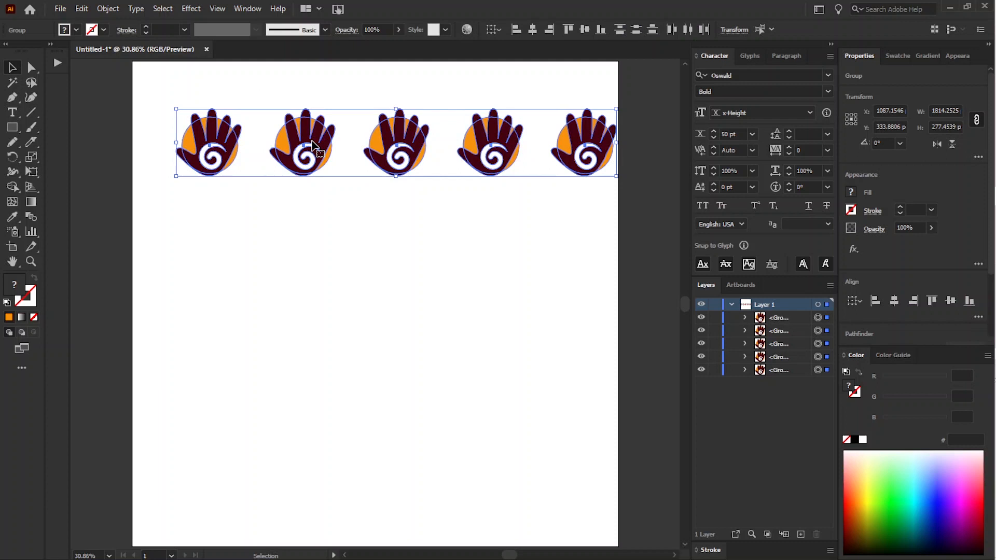
{"action": "left_click_drag", "start_coordinate": [312, 140], "coordinate": [304, 212]}
{"action": "key", "text": "ctrl+d"}
{"action": "key", "text": "ctrl+d"}
{"action": "key", "text": "ctrl+d"}
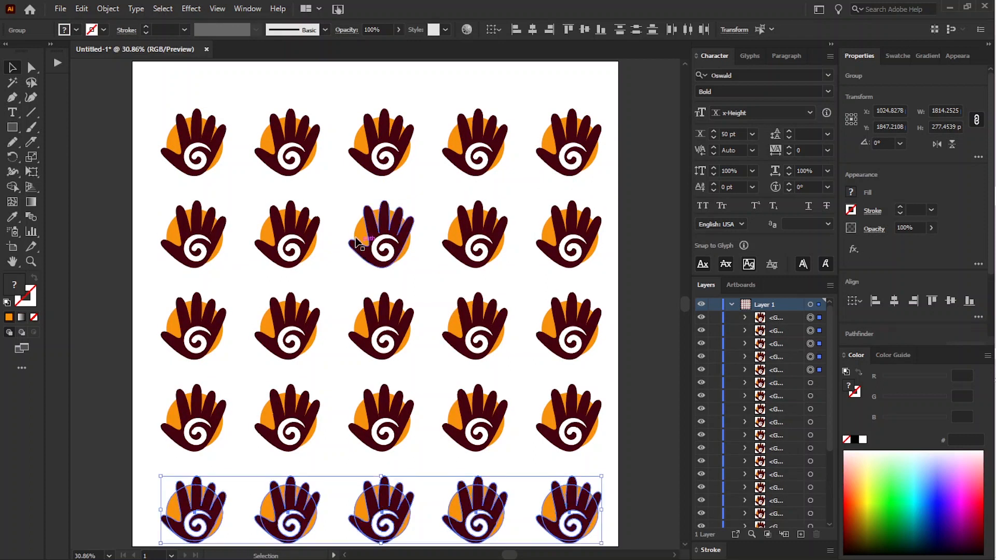
Group all the hand logos, center the group horizontally and vertically on the artboard, and deselect it.
{"action": "key", "text": "ctrl+a"}
{"action": "key", "text": "ctrl+g"}
{"action": "left_click", "coordinate": [532, 28]}
{"action": "left_click", "coordinate": [585, 29]}
{"action": "left_click", "coordinate": [632, 134]}
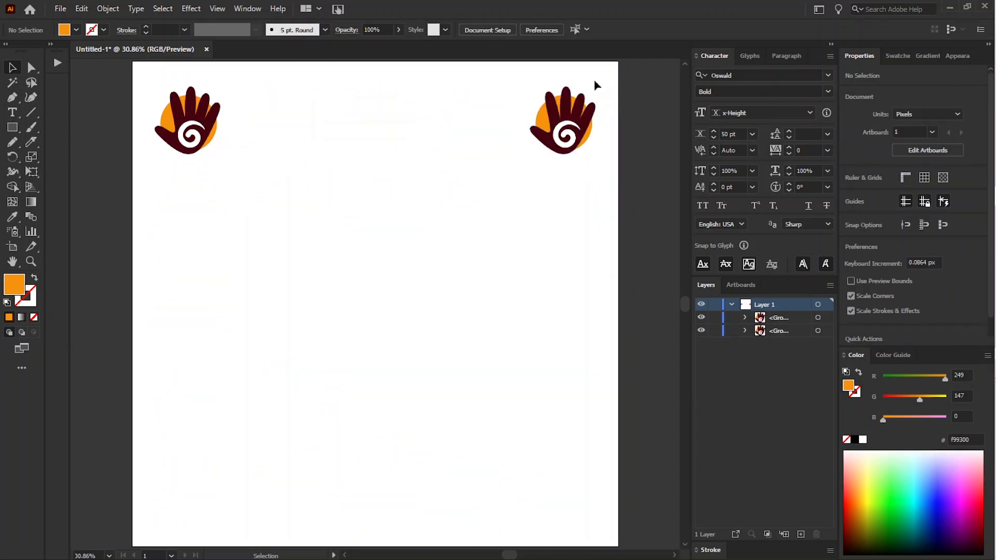
Select the two hand logos and set the blend spacing to Specified Steps with 3 steps.
{"action": "left_click_drag", "start_coordinate": [595, 78], "coordinate": [191, 152]}
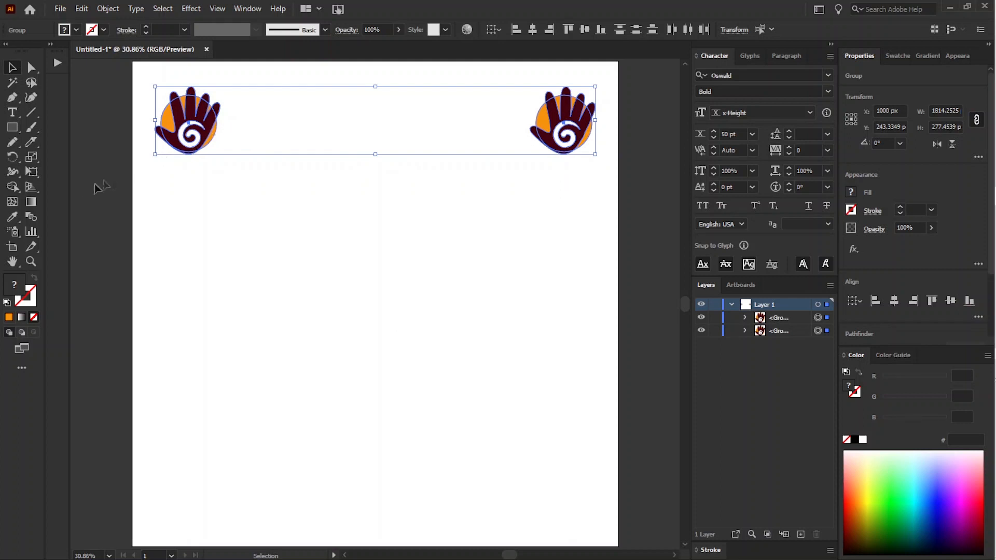
{"action": "double_click", "coordinate": [31, 218]}
{"action": "left_click_drag", "start_coordinate": [588, 322], "coordinate": [673, 171]}
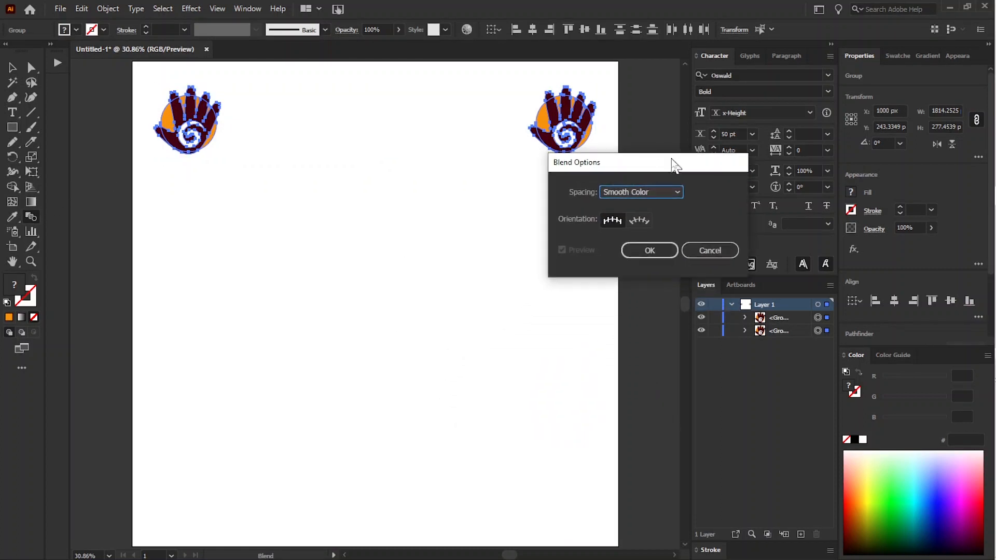
{"action": "left_click", "coordinate": [661, 193]}
{"action": "left_click", "coordinate": [659, 219]}
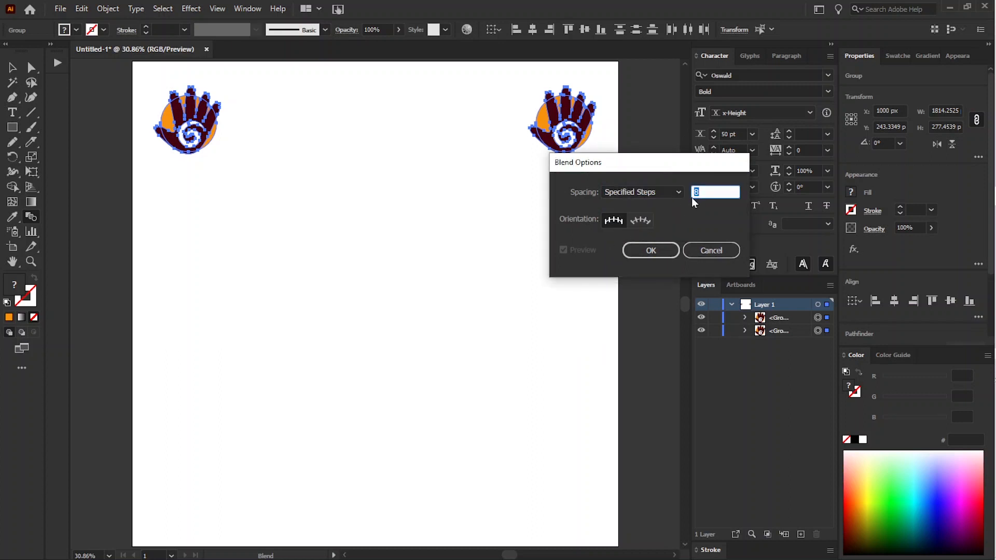
{"action": "left_click", "coordinate": [648, 251]}
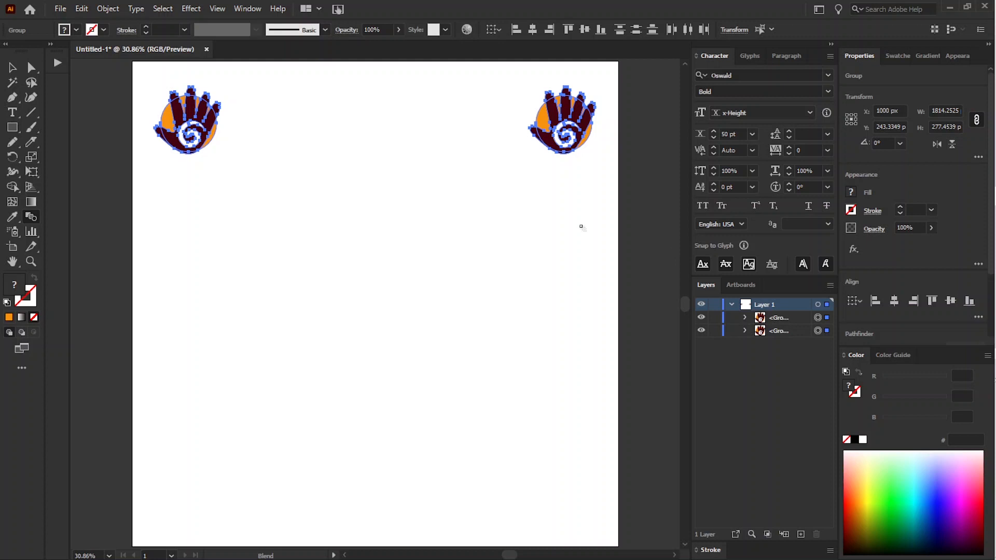
{"action": "key", "text": "v"}
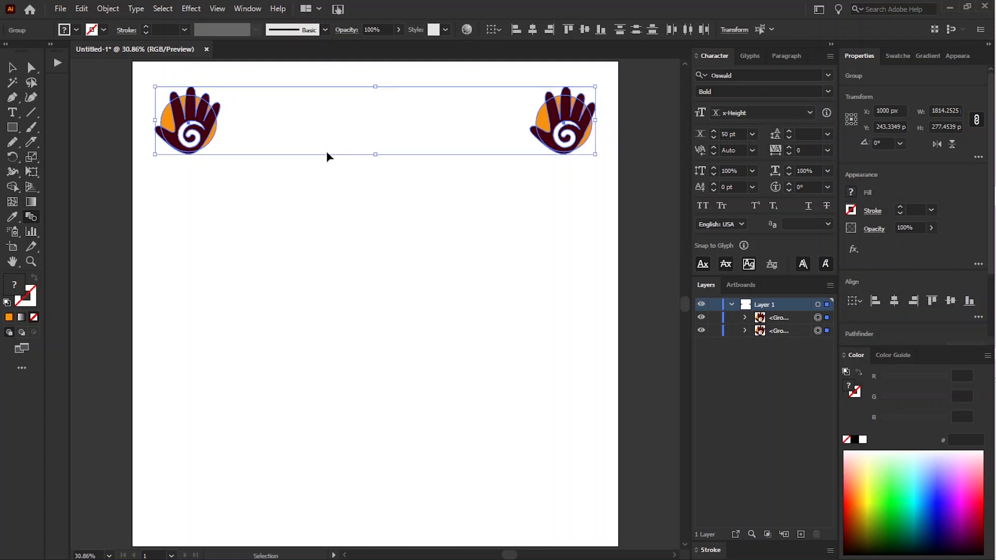
Blend the two hand logos into an evenly spaced horizontal row of five and deselect the blend.
{"action": "key", "text": "ctrl+alt+b"}
{"action": "key", "text": "w"}
{"action": "key", "text": "v"}
{"action": "left_click", "coordinate": [645, 125]}
Try moving the last hand logo of the isolated blend down the artboard, undo the move, and exit isolation.
{"action": "left_click", "coordinate": [583, 124]}
{"action": "double_click", "coordinate": [582, 124]}
{"action": "left_click_drag", "start_coordinate": [551, 115], "coordinate": [549, 476]}
{"action": "key", "text": "ctrl+z"}
{"action": "double_click", "coordinate": [516, 288]}
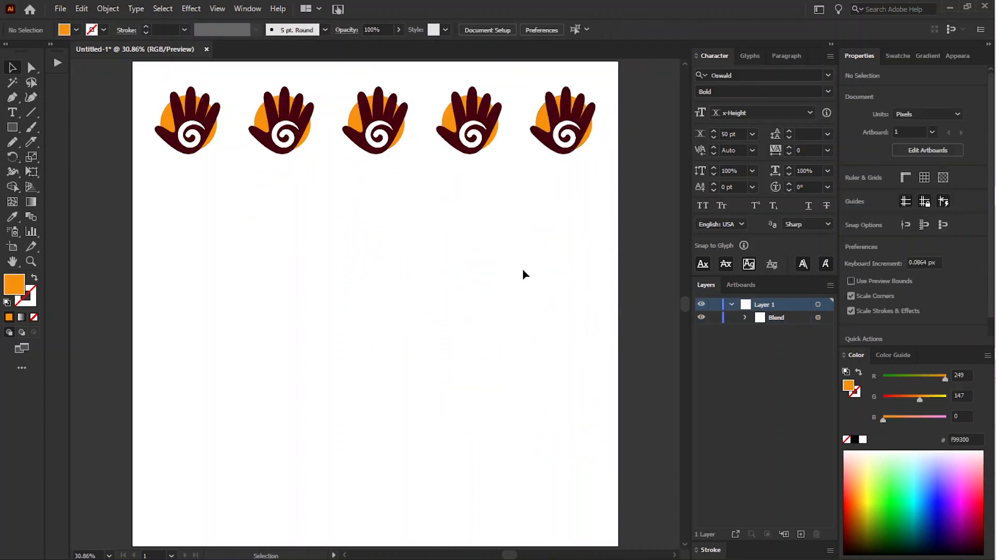
Expand the horizontal hand logo blend into separate objects and deselect the resulting row.
{"action": "left_click", "coordinate": [567, 139]}
{"action": "left_click", "coordinate": [108, 9]}
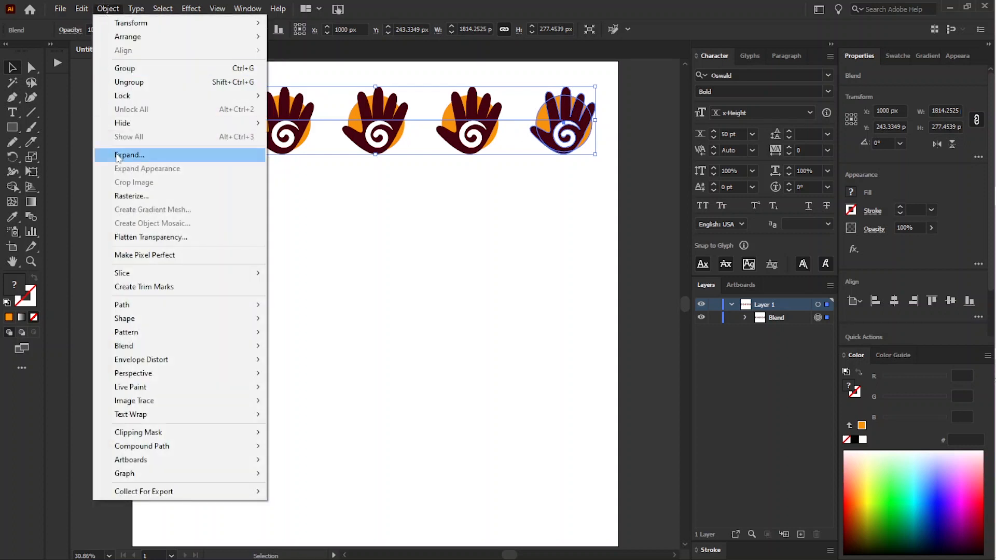
{"action": "left_click", "coordinate": [117, 157]}
{"action": "left_click", "coordinate": [549, 374]}
{"action": "left_click", "coordinate": [622, 197]}
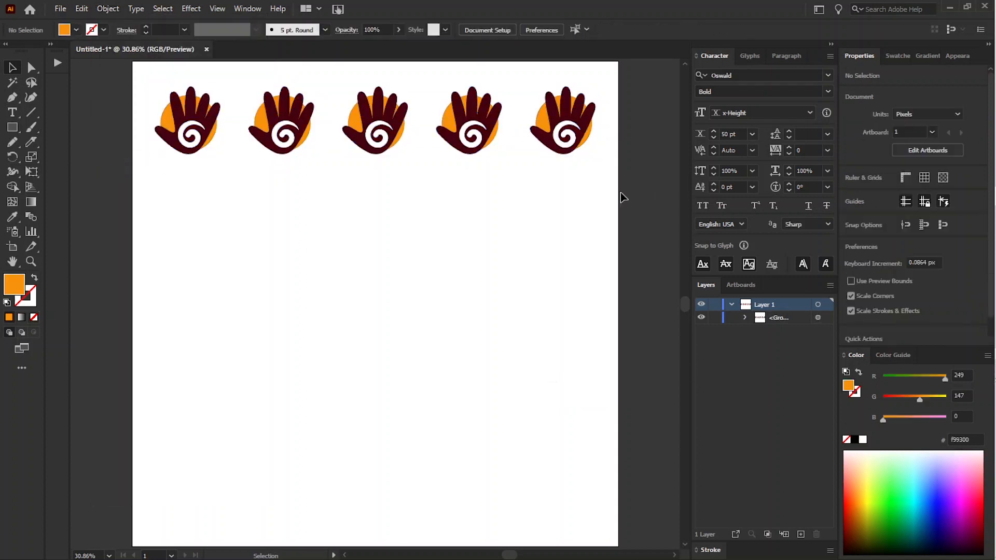
Duplicate the row of hand logos straight down near the artboard's lower edge and blend both rows into five rows.
{"action": "left_click_drag", "start_coordinate": [247, 118], "coordinate": [246, 474]}
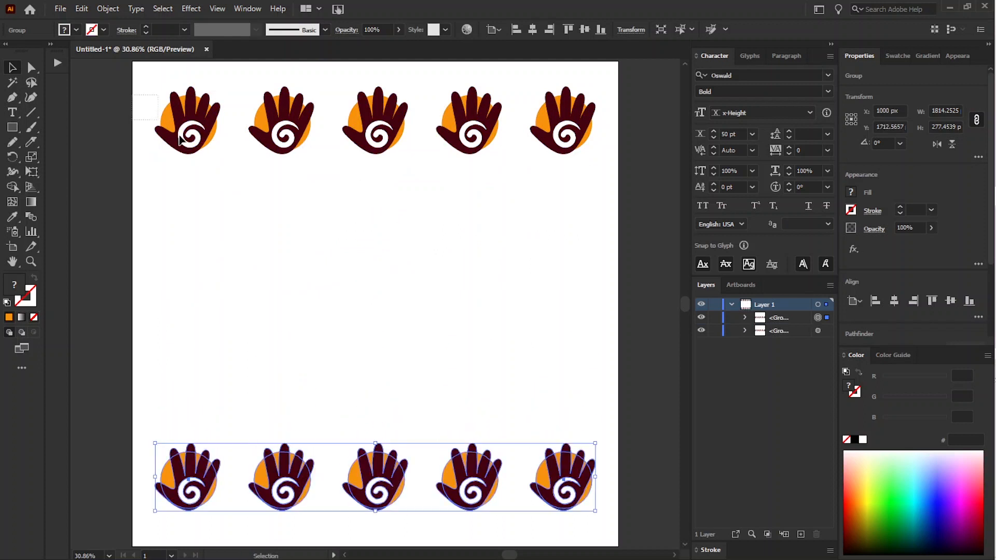
{"action": "key", "text": "ctrl+a"}
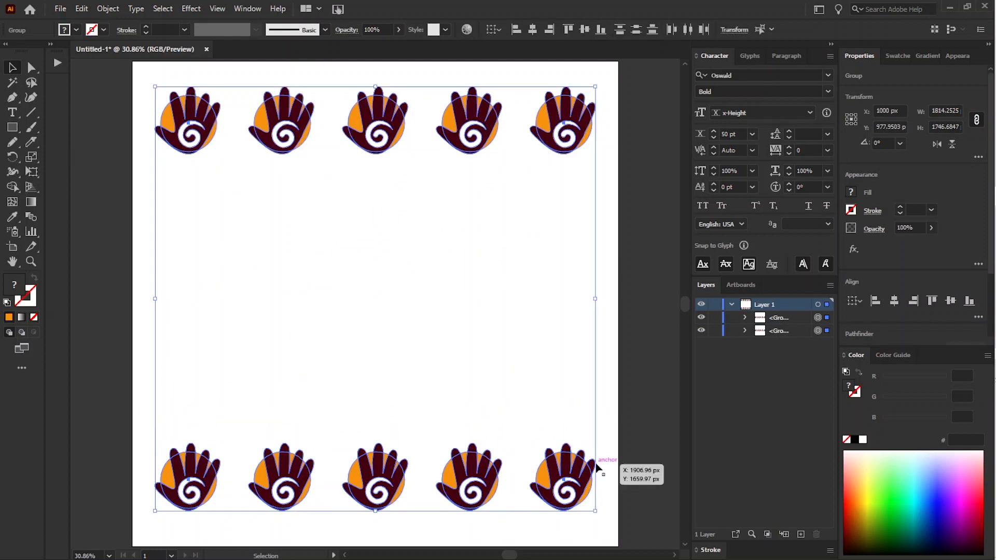
{"action": "key", "text": "w"}
{"action": "key", "text": "ctrl+alt+b"}
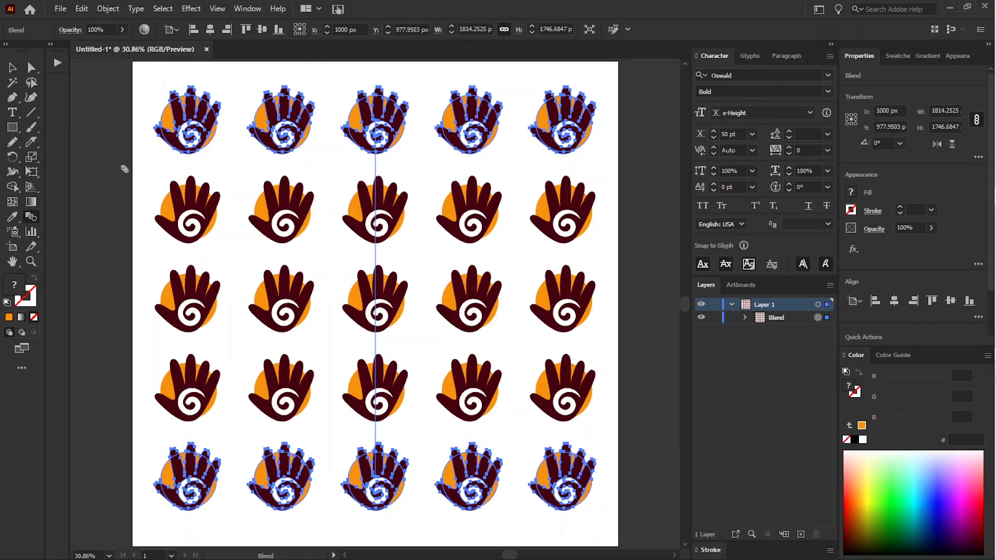
Preview the vertical blend with other step counts, such as 5 and 9, and set it back to 3 specified steps.
{"action": "double_click", "coordinate": [31, 218]}
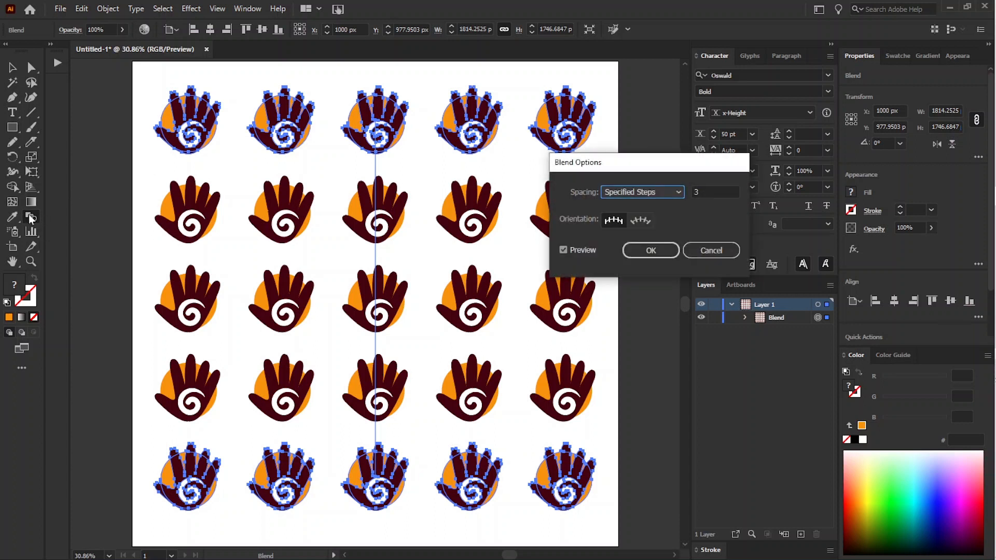
{"action": "left_click", "coordinate": [715, 191]}
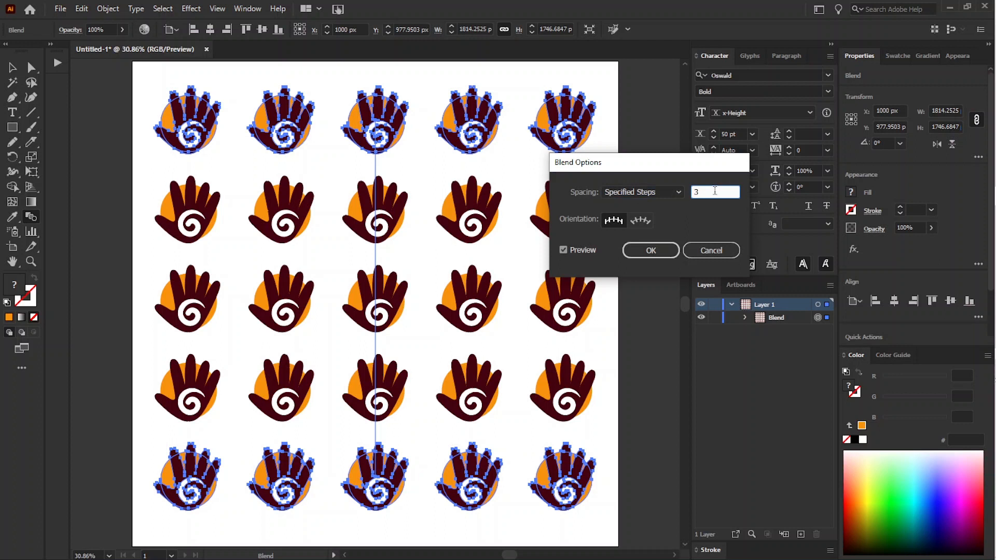
{"action": "key", "text": "Down"}
{"action": "key", "text": "Up"}
{"action": "key", "text": "Up"}
{"action": "key", "text": "Up"}
{"action": "key", "text": "Up"}
{"action": "key", "text": "Up"}
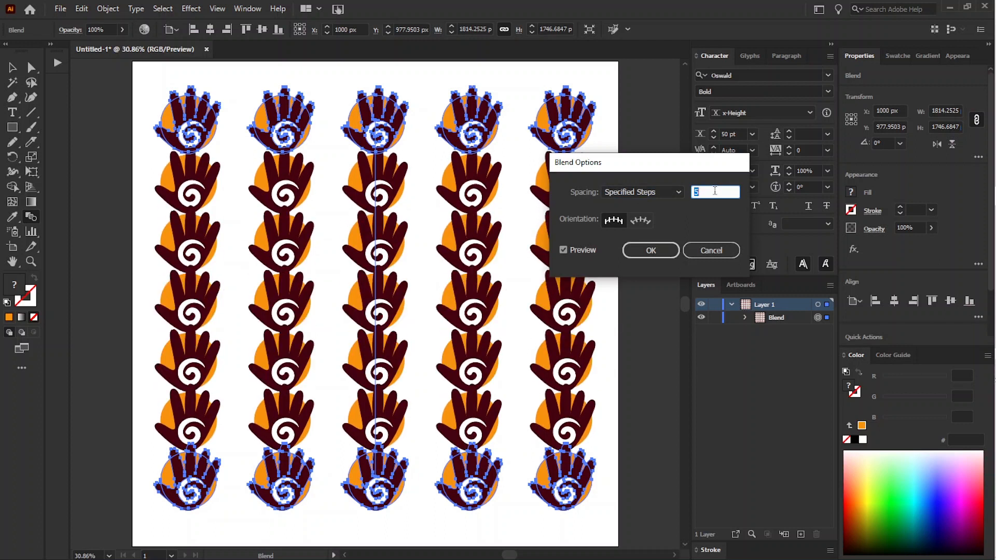
{"action": "key", "text": "Down"}
{"action": "key", "text": "Down"}
{"action": "key", "text": "Down"}
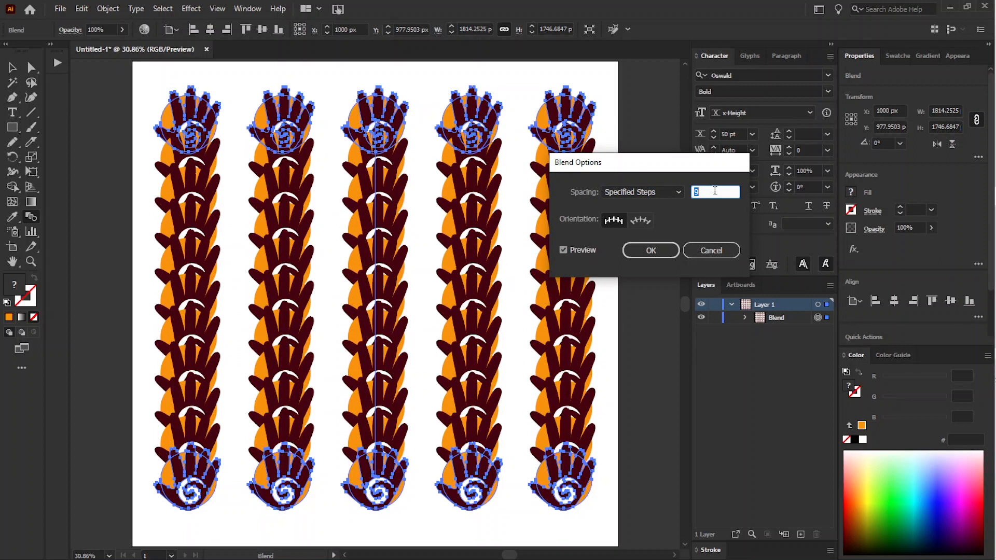
{"action": "key", "text": "Down"}
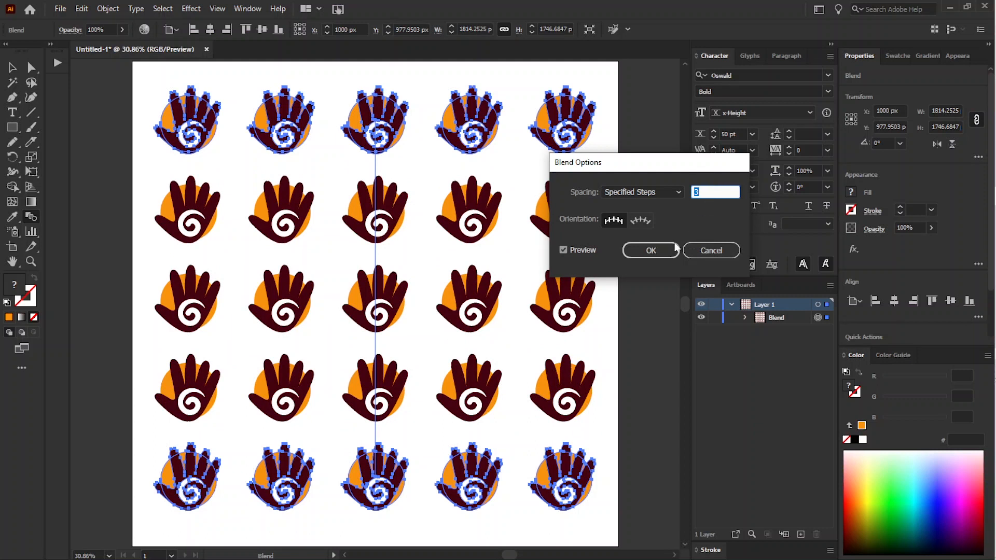
{"action": "left_click", "coordinate": [651, 251]}
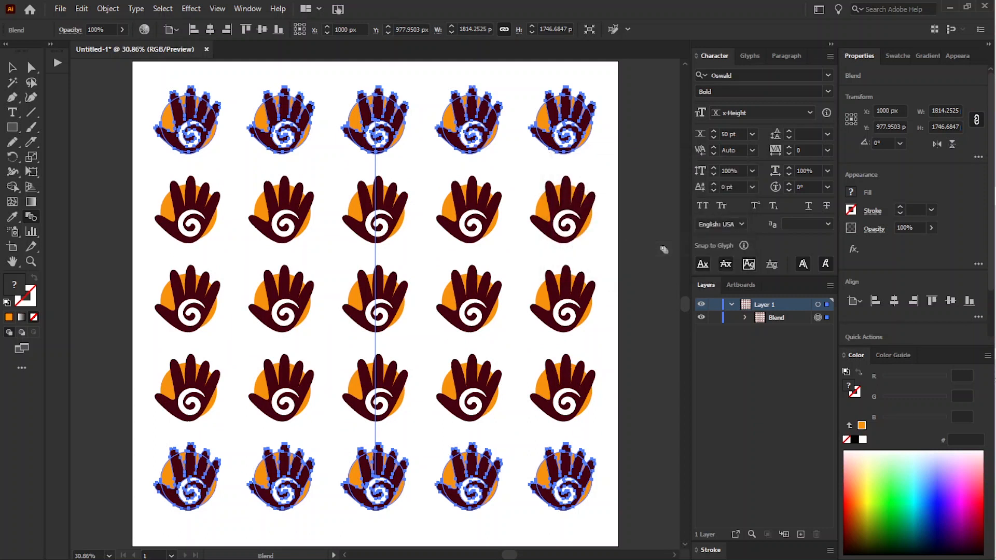
Expand the vertical blend's object and fill into a full grid of editable hand logos and deselect it.
{"action": "left_click", "coordinate": [108, 8]}
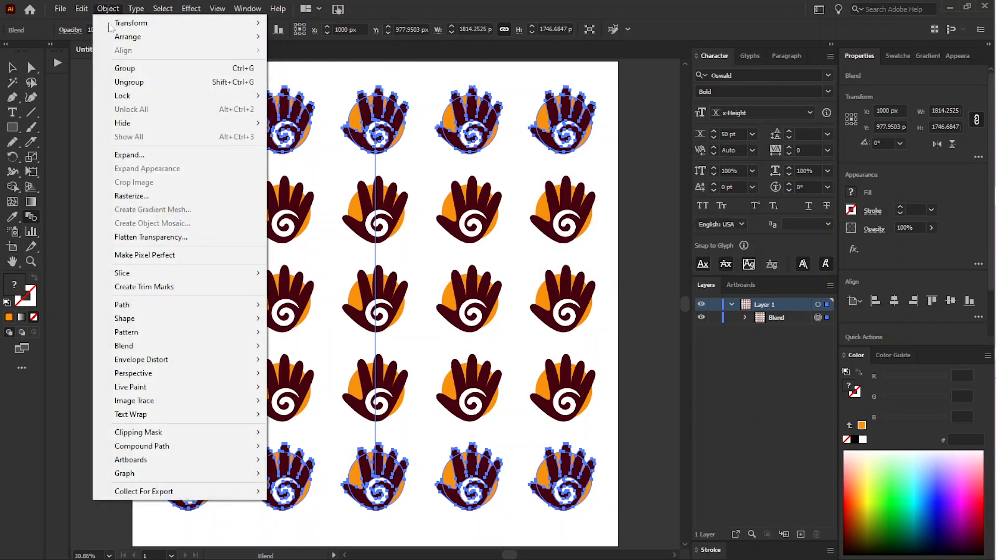
{"action": "left_click", "coordinate": [130, 154]}
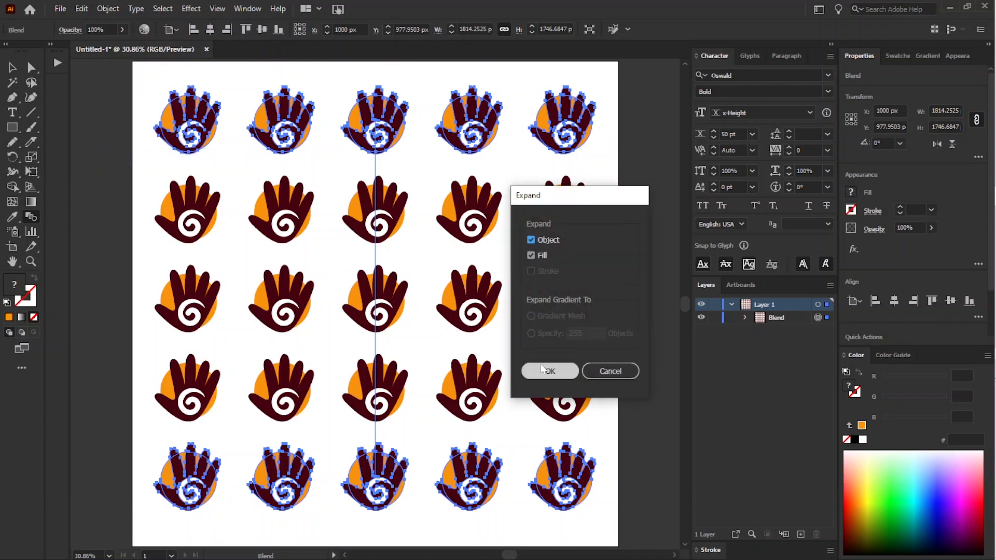
{"action": "left_click", "coordinate": [542, 370]}
{"action": "key", "text": "v"}
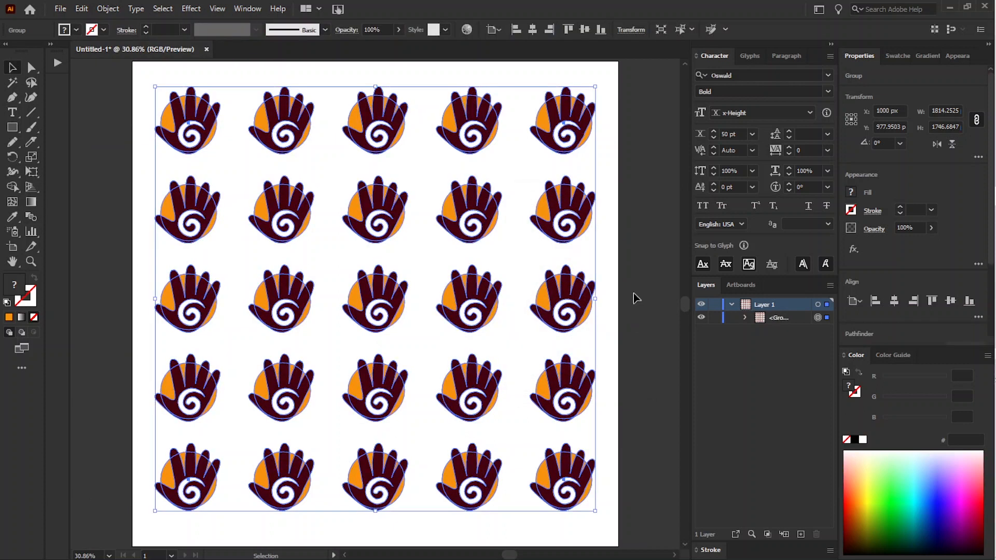
{"action": "left_click", "coordinate": [634, 294]}
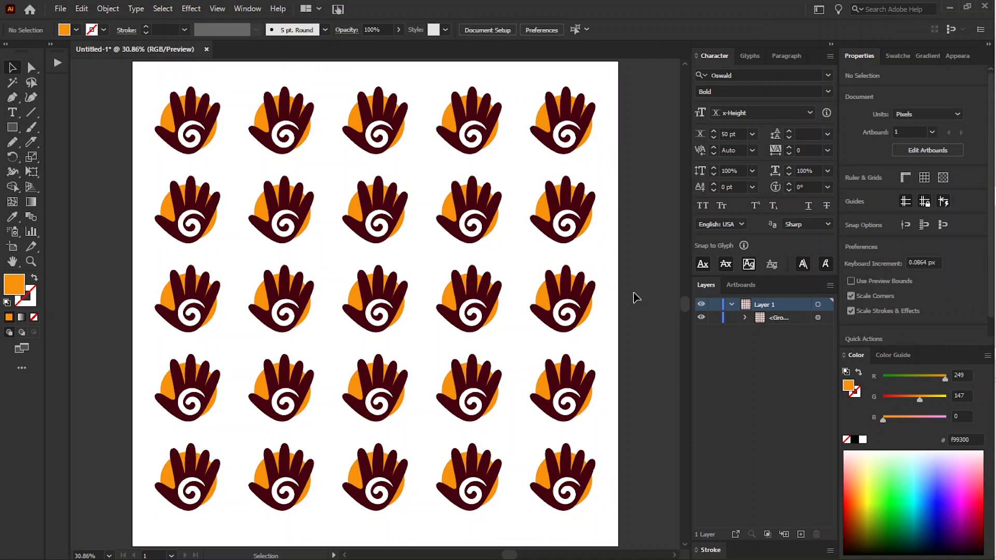